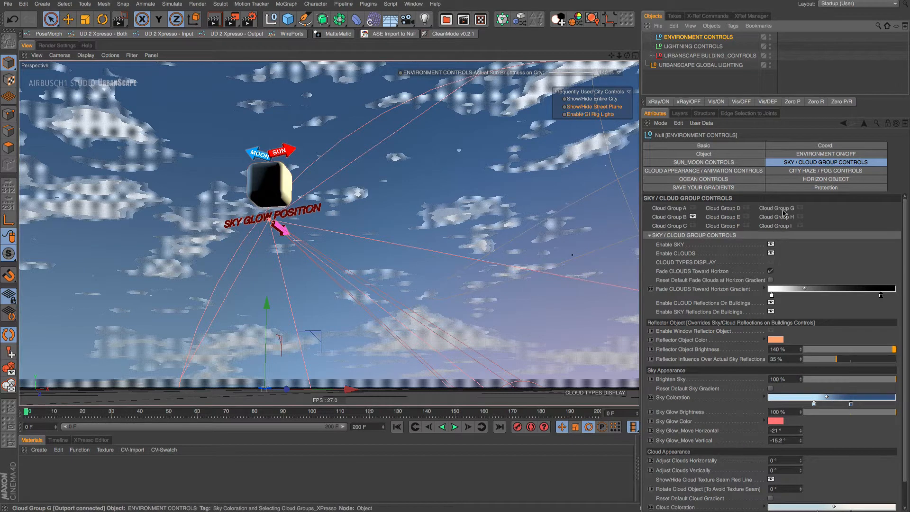
Switch Cloud Group B, the sky and the clouds off and back on to compare the environment.
{"action": "left_click", "coordinate": [693, 216]}
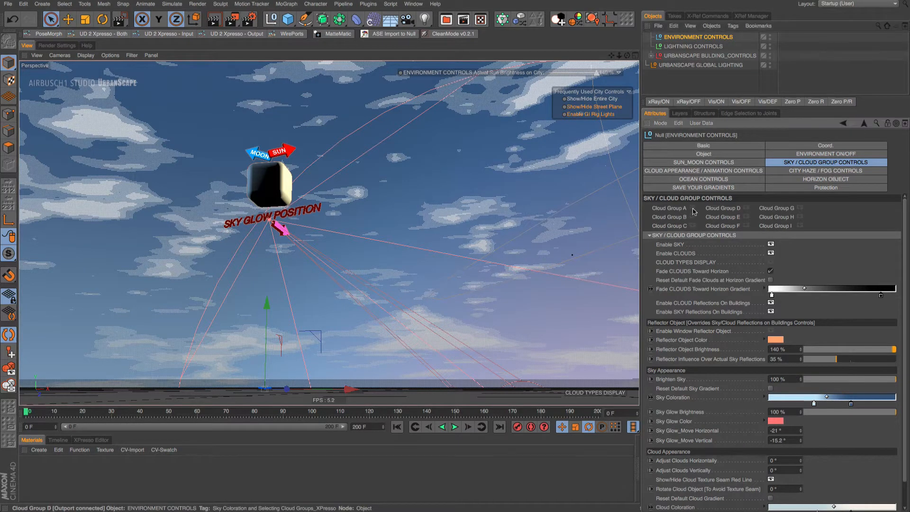
{"action": "left_click", "coordinate": [693, 216]}
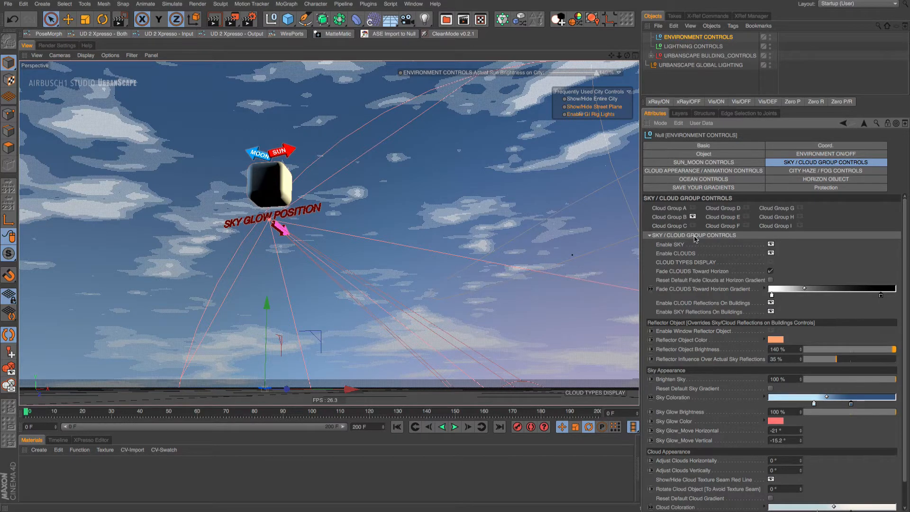
{"action": "left_click", "coordinate": [770, 245]}
{"action": "left_click", "coordinate": [770, 244]}
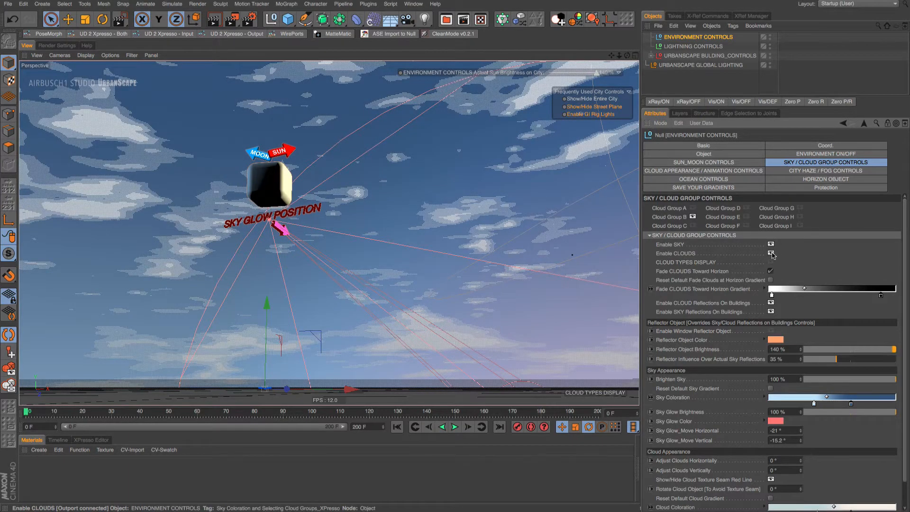
{"action": "left_click", "coordinate": [771, 254]}
{"action": "left_click", "coordinate": [772, 254]}
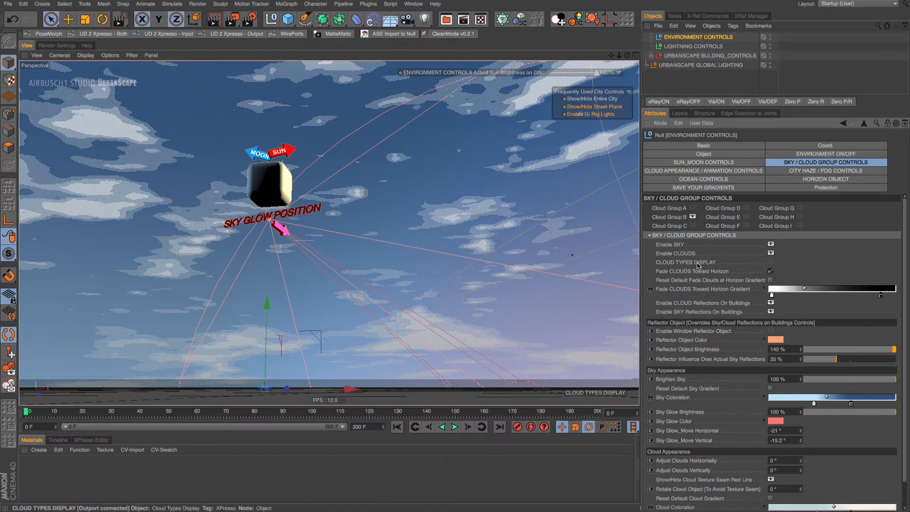
Show the cloud types display to view the Clouds A to I thumbnails, and hide it again.
{"action": "left_click", "coordinate": [770, 262]}
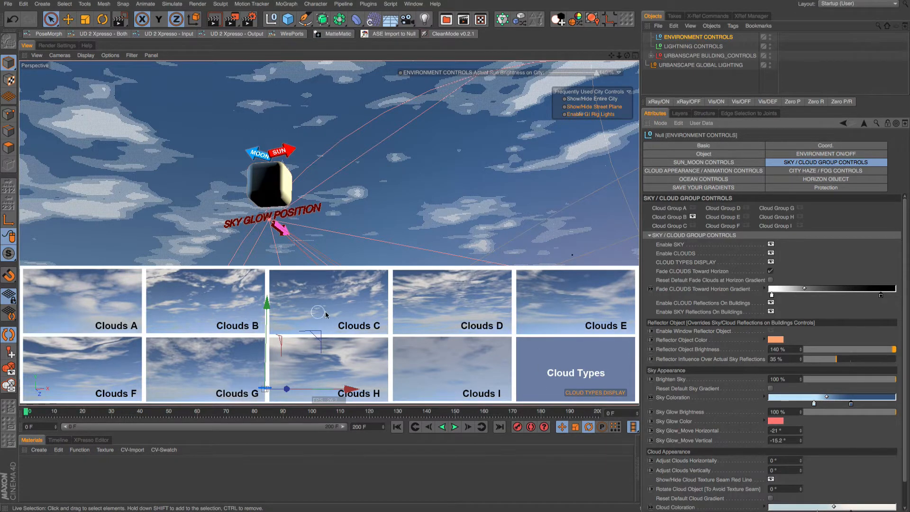
{"action": "left_click", "coordinate": [770, 261]}
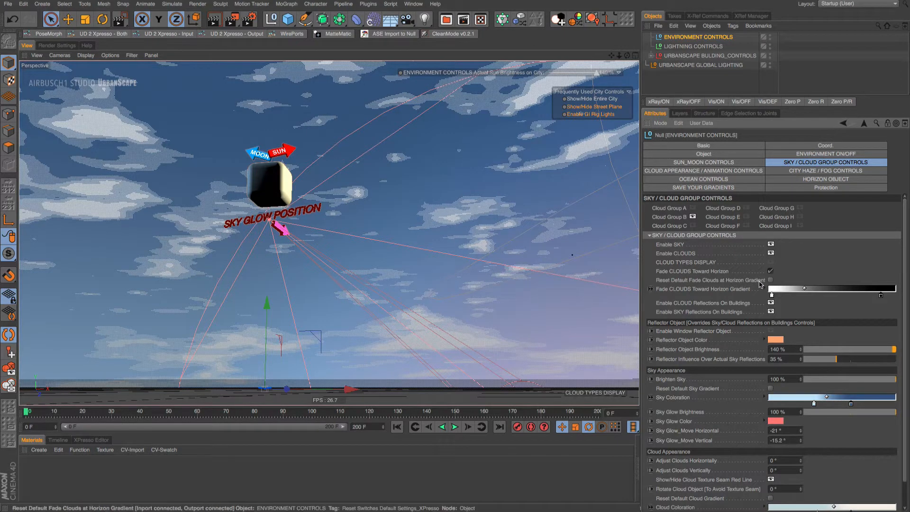
Render regions of the lower sky with Fade CLOUDS Toward Horizon on and with it off to compare the clouds.
{"action": "left_click_drag", "start_coordinate": [231, 19], "coordinate": [266, 29]}
{"action": "left_click_drag", "start_coordinate": [165, 181], "coordinate": [556, 395]}
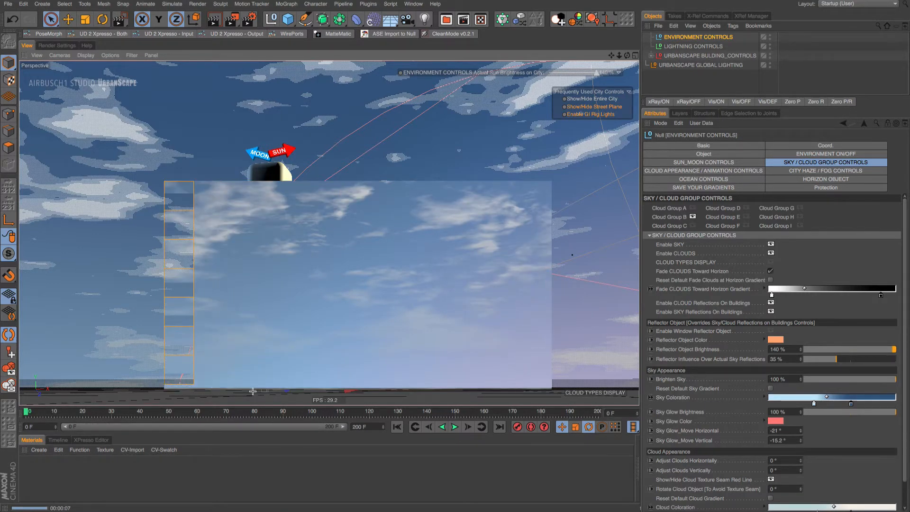
{"action": "left_click", "coordinate": [770, 271]}
{"action": "left_click", "coordinate": [231, 20]}
{"action": "left_click", "coordinate": [291, 233]}
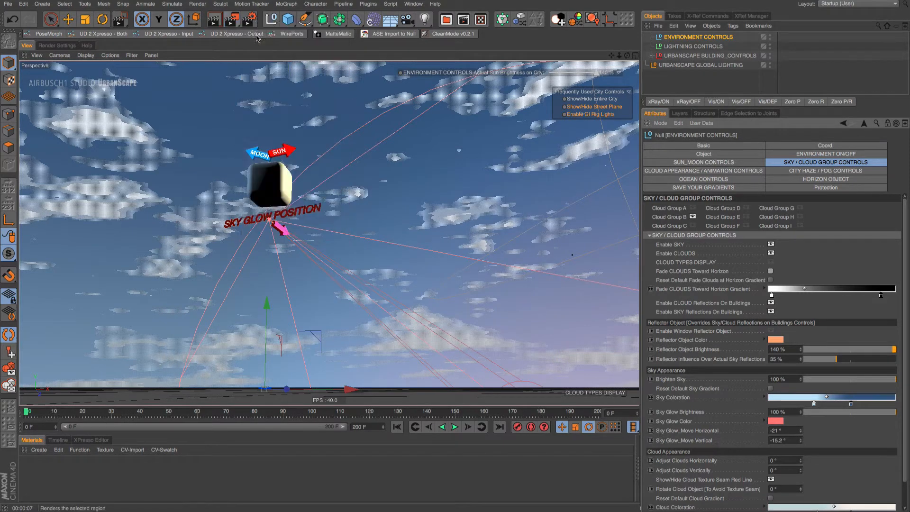
{"action": "left_click_drag", "start_coordinate": [137, 256], "coordinate": [540, 408]}
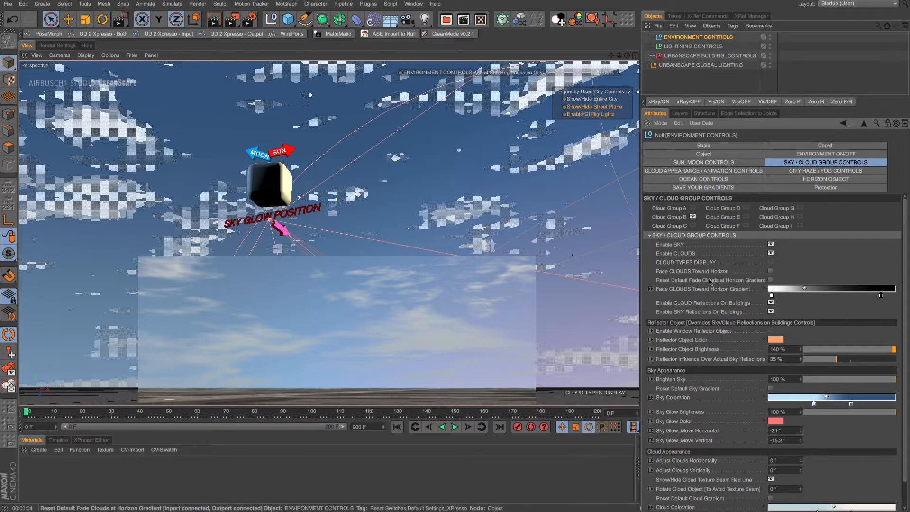
Reset the horizon fade gradient to its default with cloud fading enabled, and render a region around the horizon.
{"action": "left_click", "coordinate": [770, 280]}
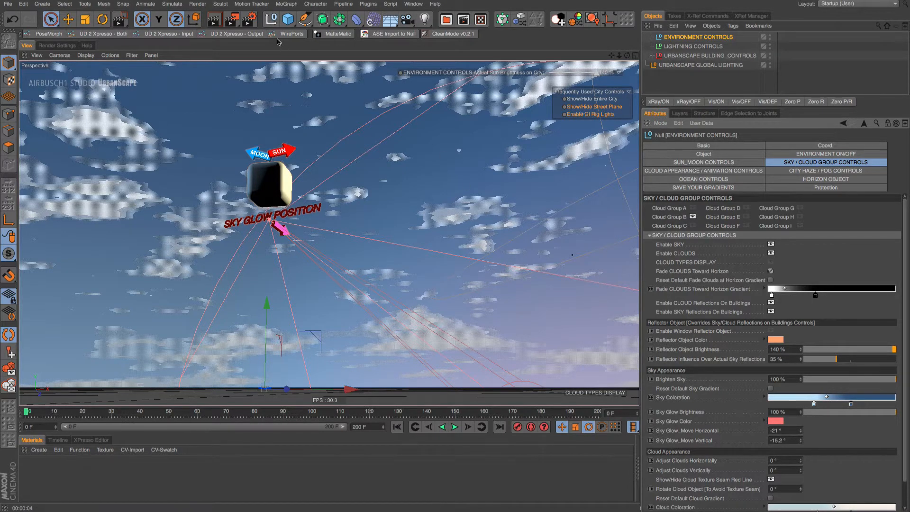
{"action": "left_click", "coordinate": [232, 19]}
{"action": "left_click", "coordinate": [258, 30]}
{"action": "left_click_drag", "start_coordinate": [195, 297], "coordinate": [521, 417]}
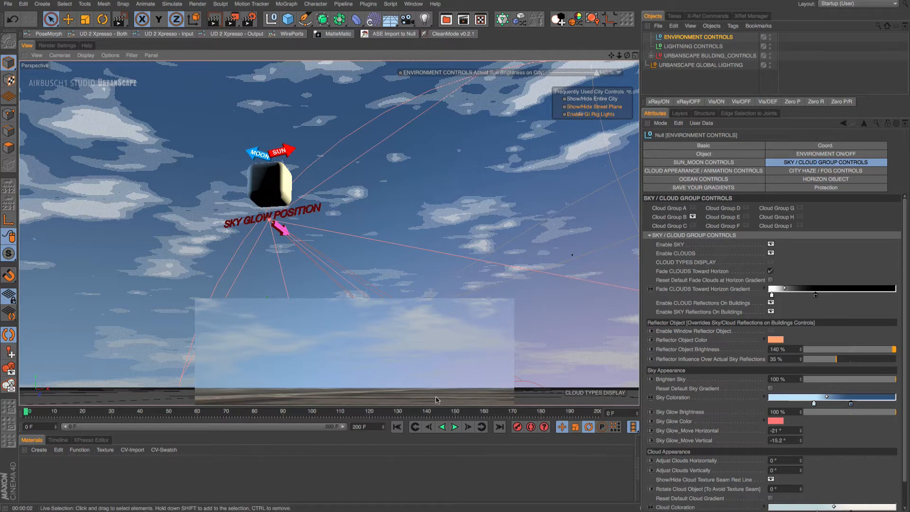
Try shifting both knots of the horizon fade gradient and removing the black one, and reset the gradient to default.
{"action": "left_click_drag", "start_coordinate": [815, 295], "coordinate": [850, 295]}
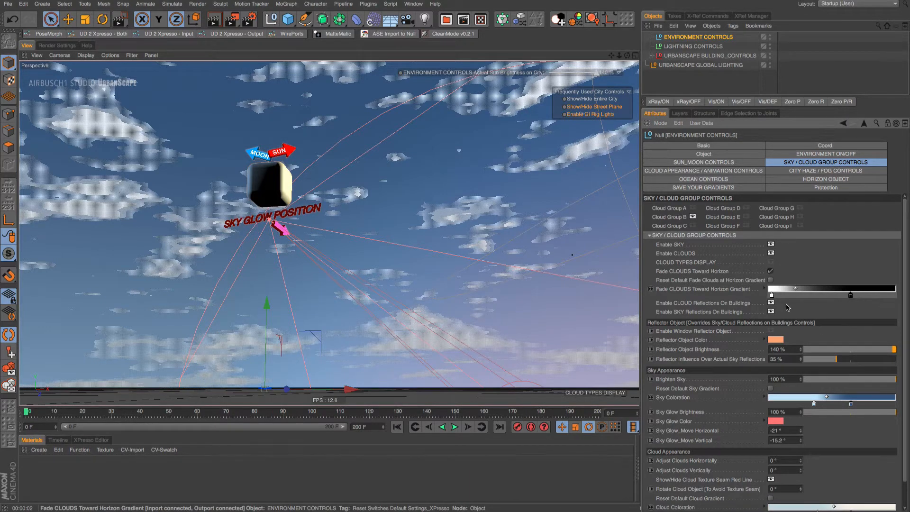
{"action": "mouse_move", "coordinate": [772, 295]}
{"action": "left_mouse_down"}
{"action": "mouse_move", "coordinate": [790, 298]}
{"action": "mouse_move", "coordinate": [785, 292]}
{"action": "left_mouse_up"}
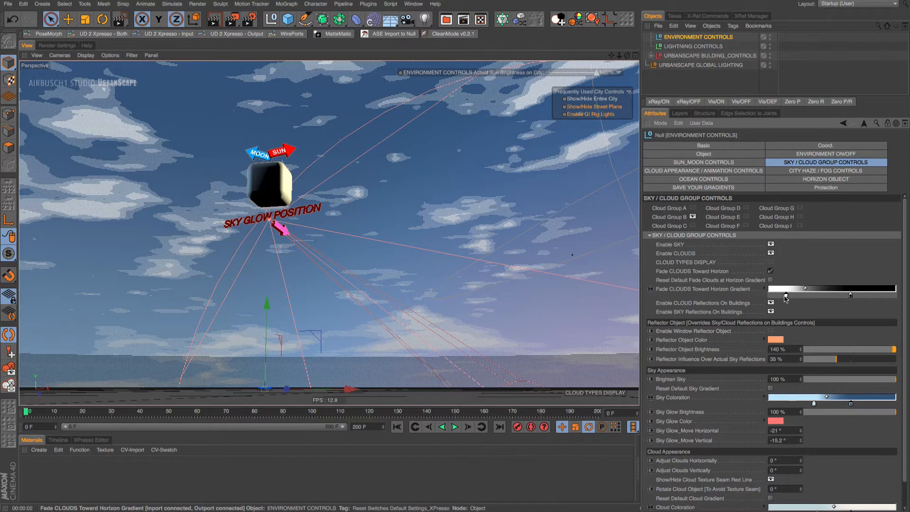
{"action": "left_click_drag", "start_coordinate": [785, 298], "coordinate": [793, 297]}
{"action": "left_click_drag", "start_coordinate": [850, 295], "coordinate": [843, 360]}
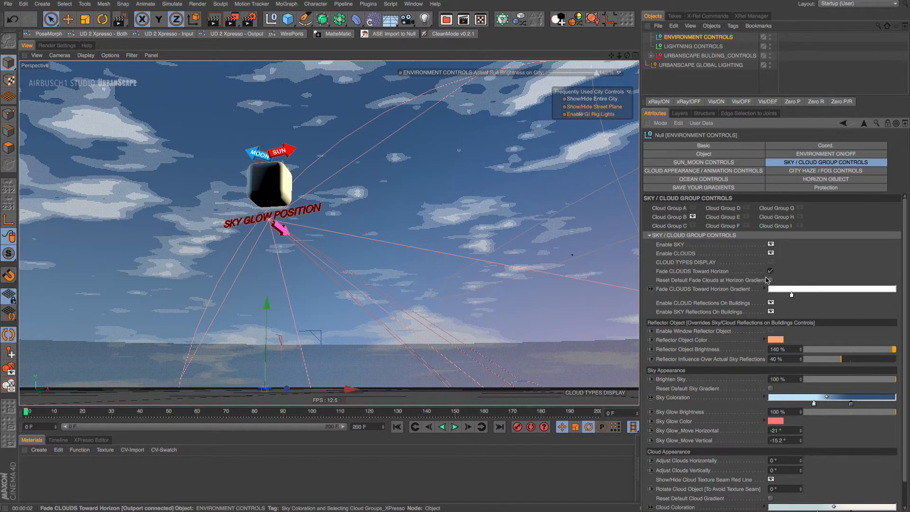
{"action": "left_click", "coordinate": [770, 280]}
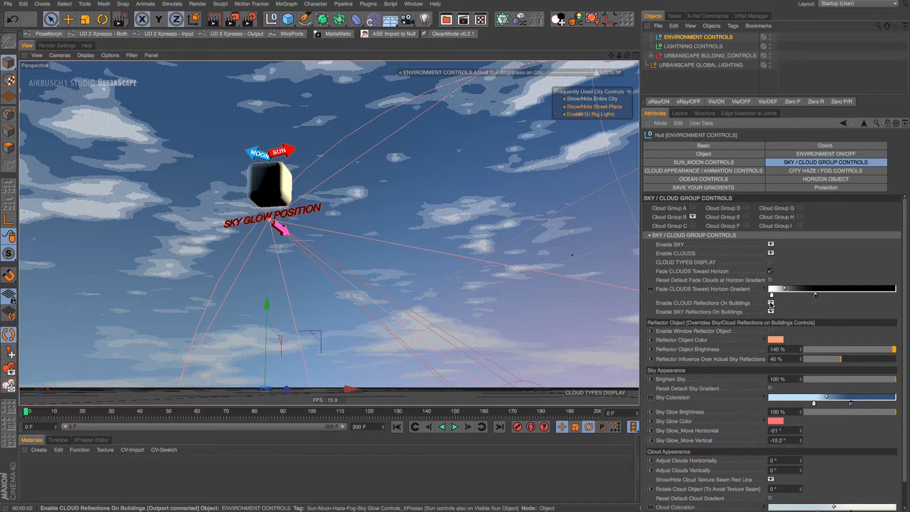
Enable the Window Reflector Object and try lowering its influence over actual sky reflections to 20% and below.
{"action": "left_click", "coordinate": [770, 303]}
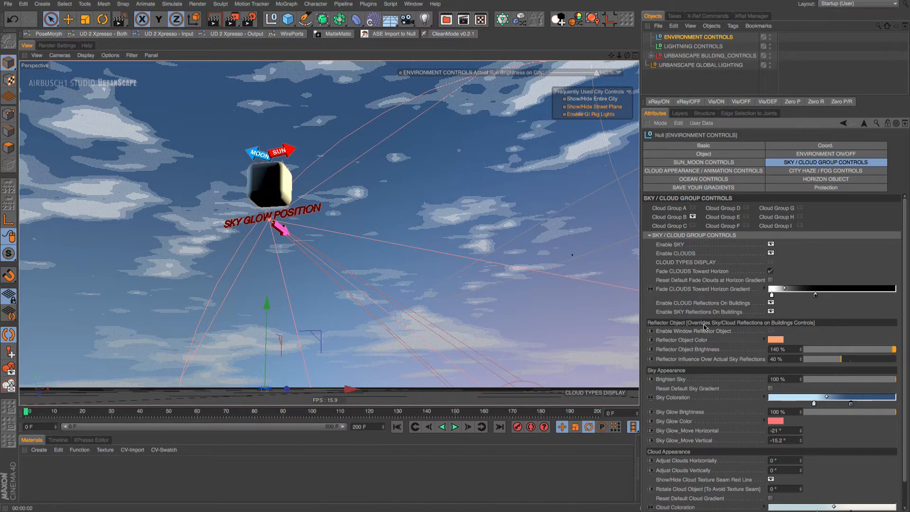
{"action": "left_click", "coordinate": [771, 330]}
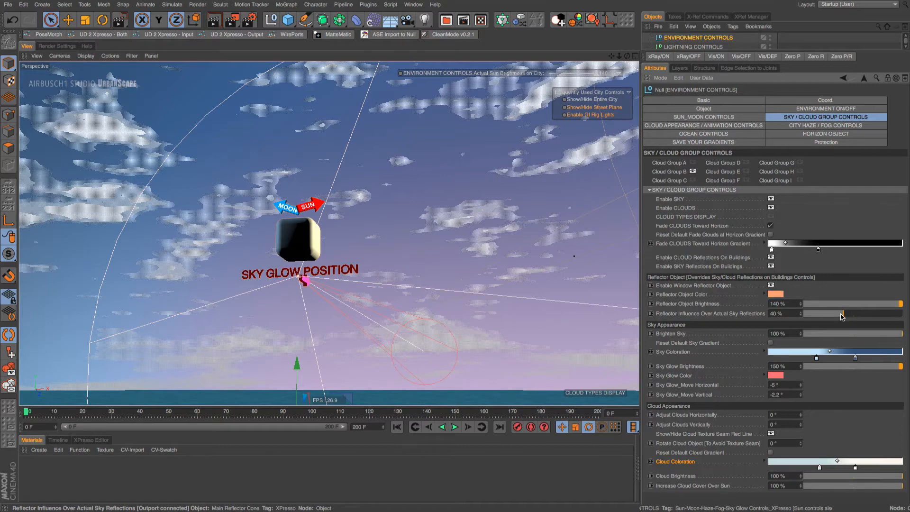
{"action": "left_click_drag", "start_coordinate": [841, 317], "coordinate": [830, 319]}
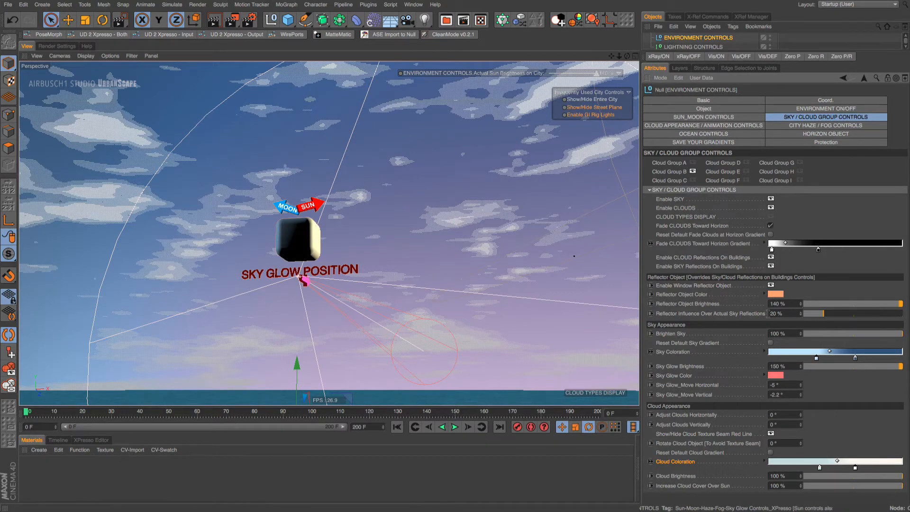
{"action": "left_click_drag", "start_coordinate": [817, 315], "coordinate": [793, 319]}
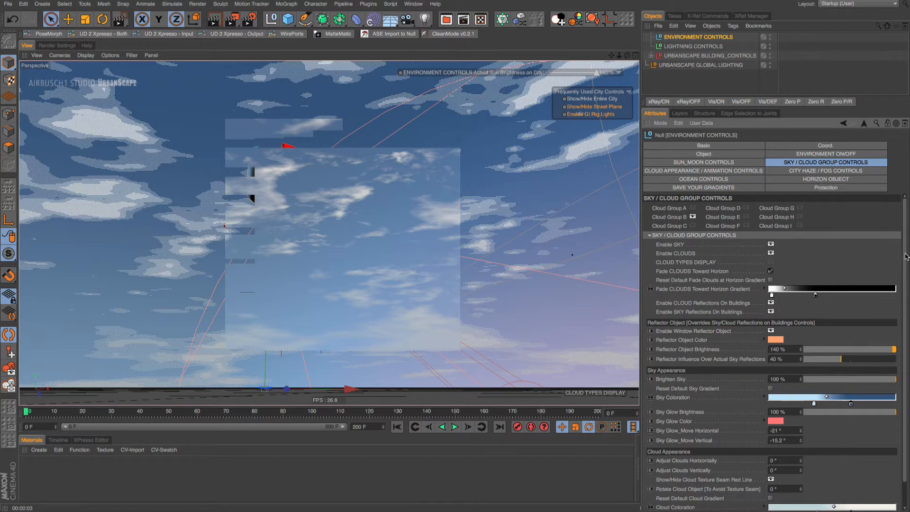
Test darker skies at 31% and 55% Brighten Sky with a render, and set the value back to 100%.
{"action": "scroll", "coordinate": [907, 257], "scroll_direction": "down", "scroll_amount": 2}
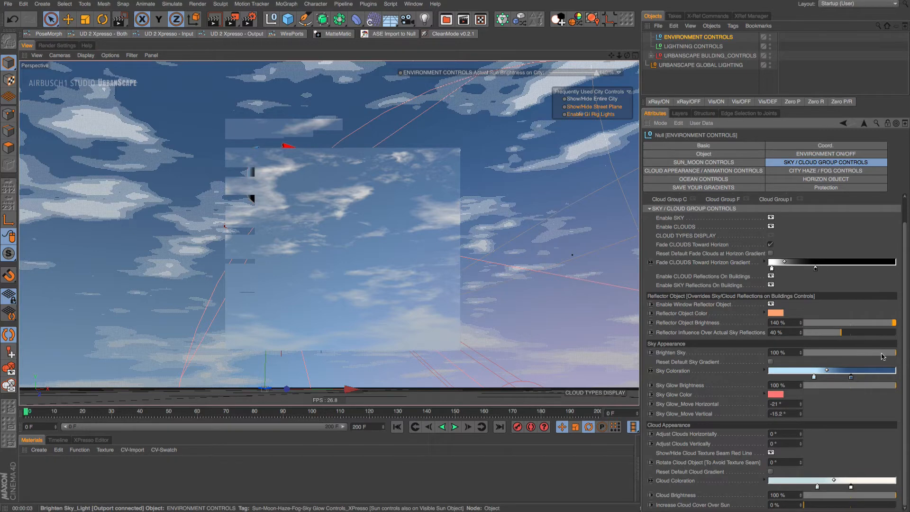
{"action": "left_click_drag", "start_coordinate": [891, 355], "coordinate": [833, 358]}
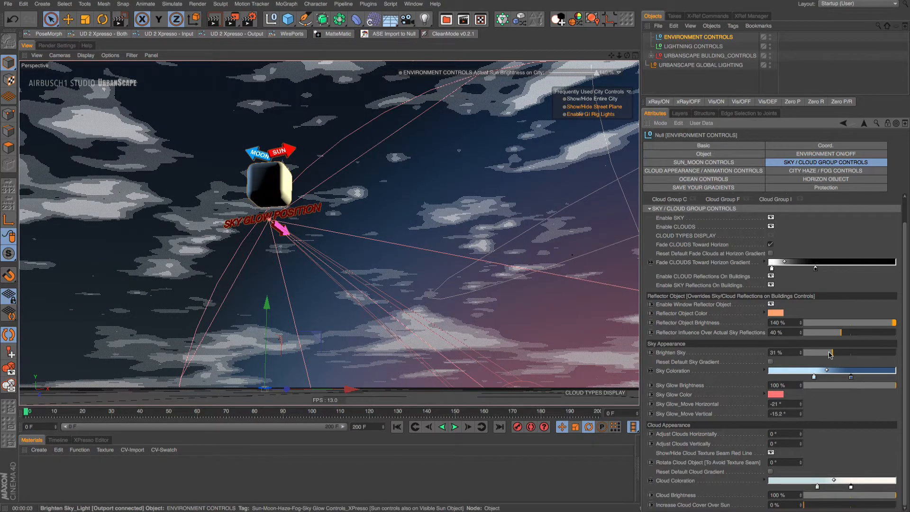
{"action": "left_click_drag", "start_coordinate": [830, 355], "coordinate": [855, 354]}
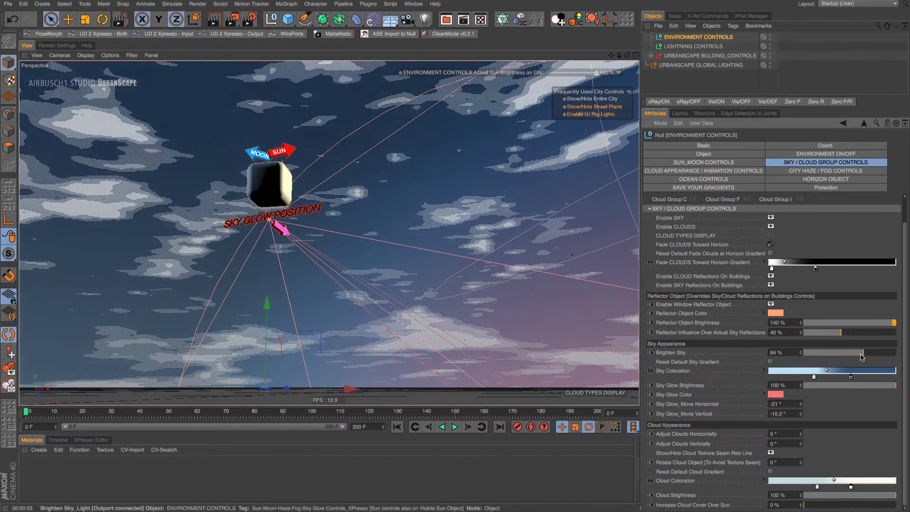
{"action": "left_click", "coordinate": [213, 19]}
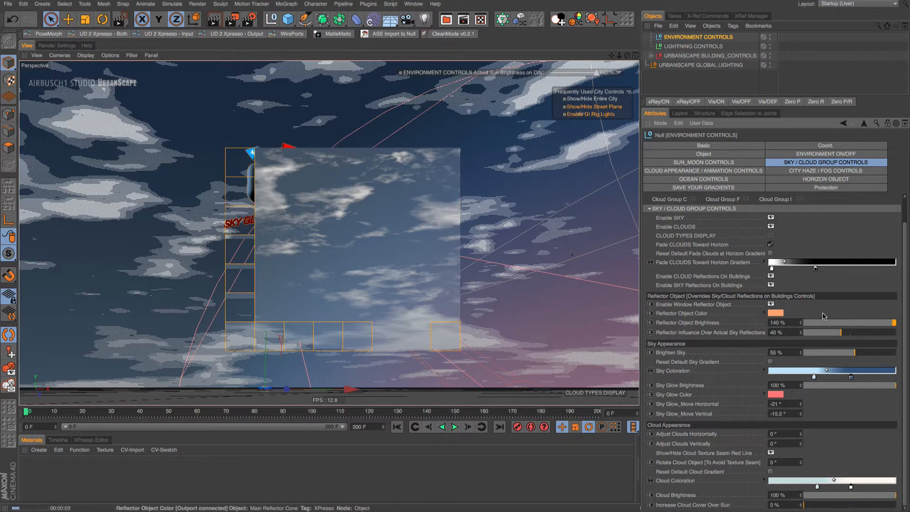
{"action": "left_click_drag", "start_coordinate": [855, 354], "coordinate": [908, 354]}
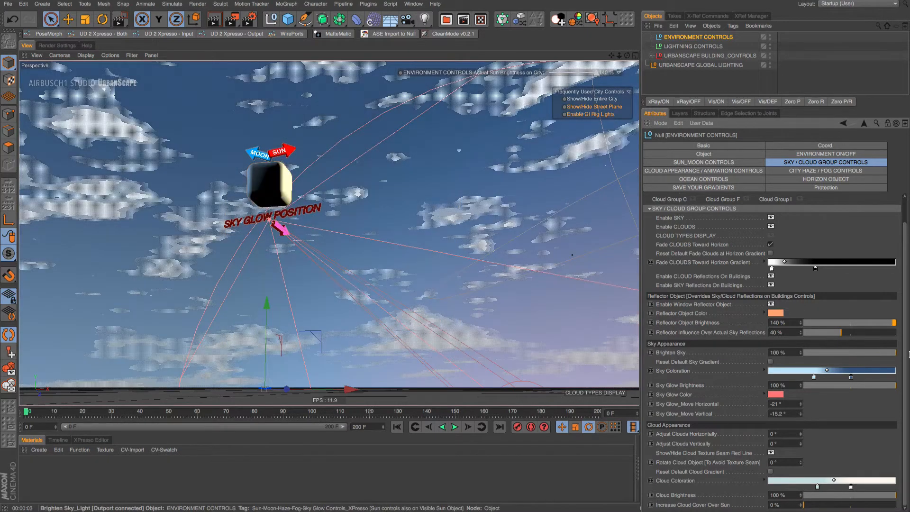
Change the dark blue knot of the Sky Coloration gradient to green with H 105°, S 47% and V 55%.
{"action": "double_click", "coordinate": [851, 377]}
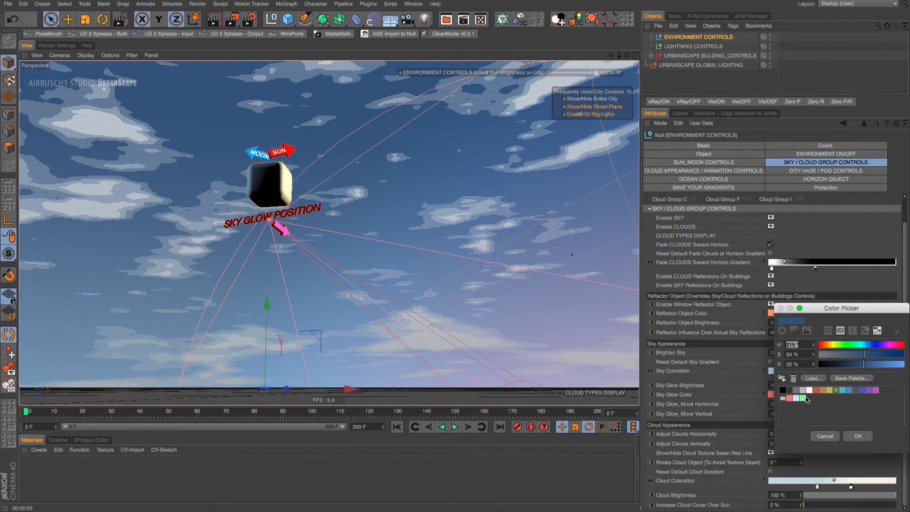
{"action": "left_click", "coordinate": [842, 389]}
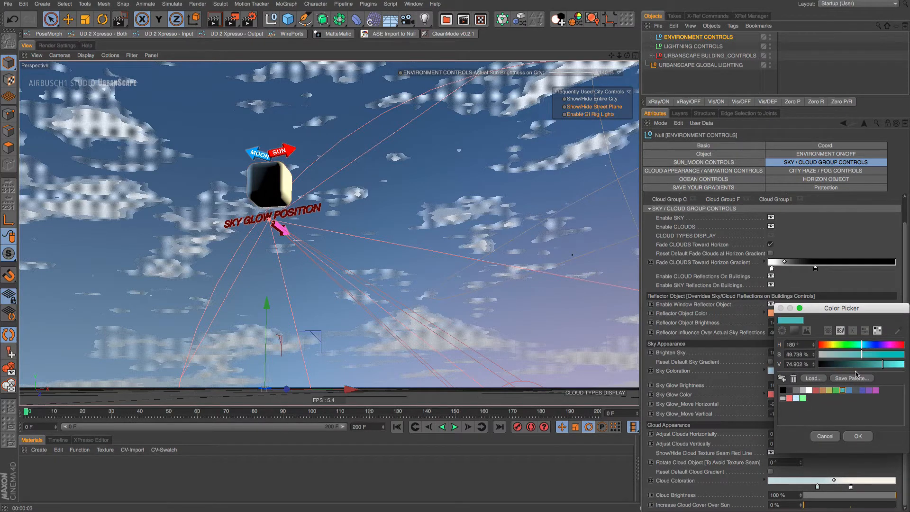
{"action": "left_click_drag", "start_coordinate": [861, 345], "coordinate": [865, 368]}
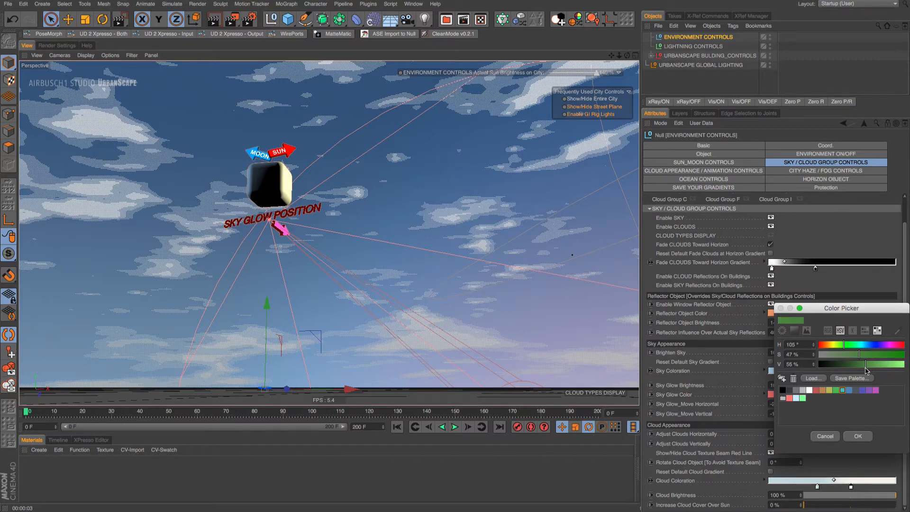
{"action": "left_click", "coordinate": [850, 438]}
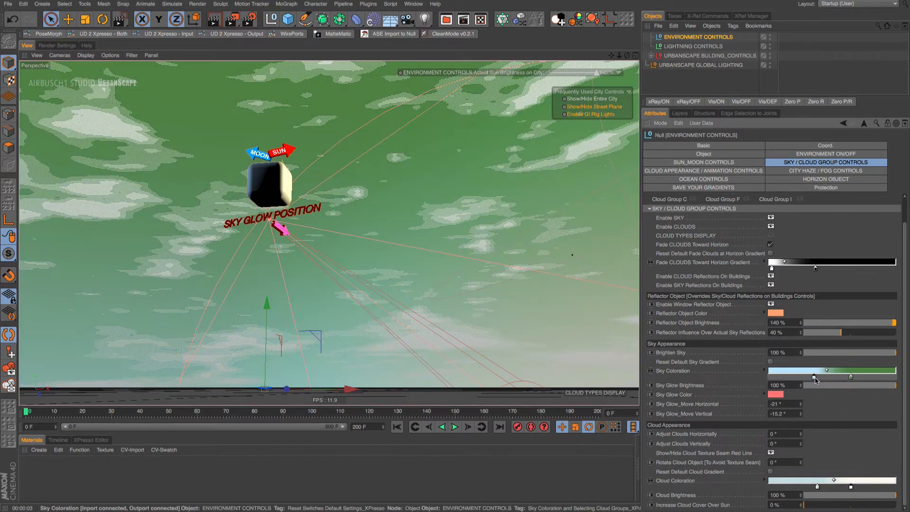
Change the light blue knot of the Sky Coloration gradient to the olive-yellow palette swatch.
{"action": "double_click", "coordinate": [815, 378]}
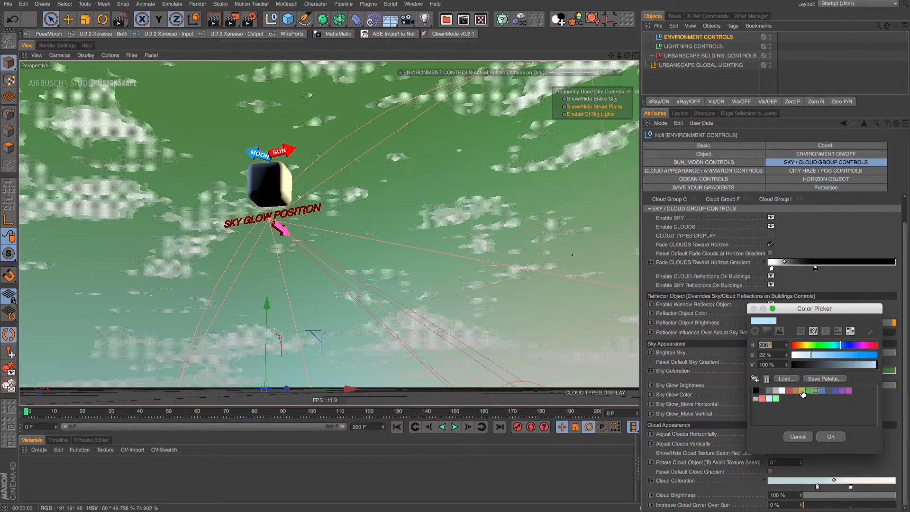
{"action": "left_click", "coordinate": [801, 391]}
{"action": "left_click", "coordinate": [831, 436]}
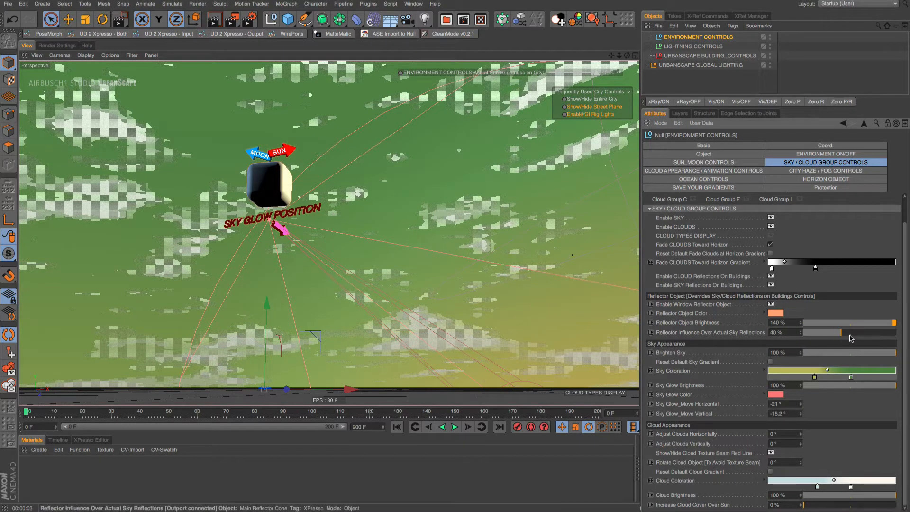
Lower Brighten Sky to 52% and render the view to check the recoloured sky.
{"action": "left_click_drag", "start_coordinate": [893, 357], "coordinate": [853, 361]}
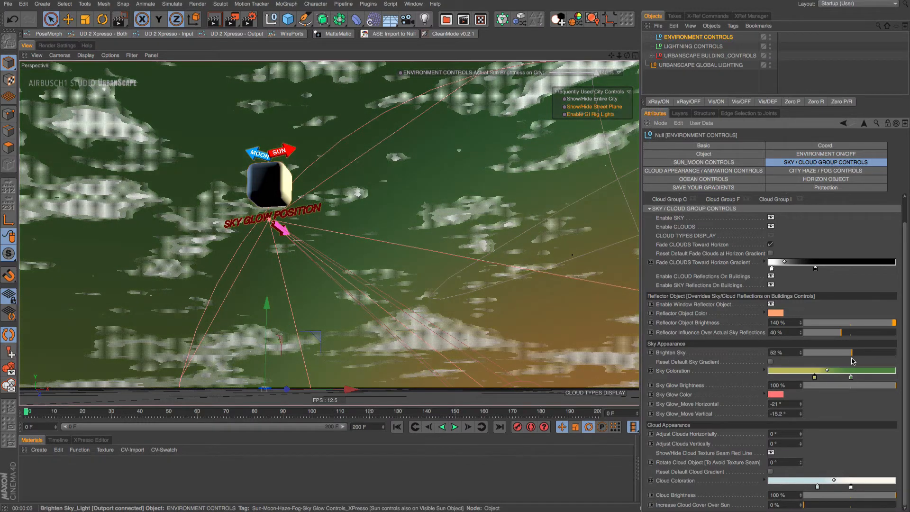
{"action": "left_click", "coordinate": [214, 19]}
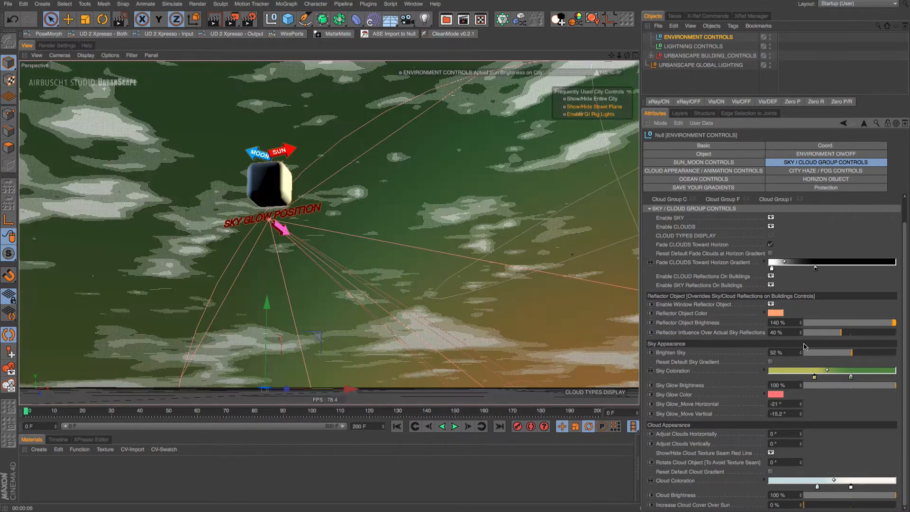
Copy the Sky Coloration gradient and paste it into the Gradient 1 slot of the saved gradients.
{"action": "right_click", "coordinate": [678, 372]}
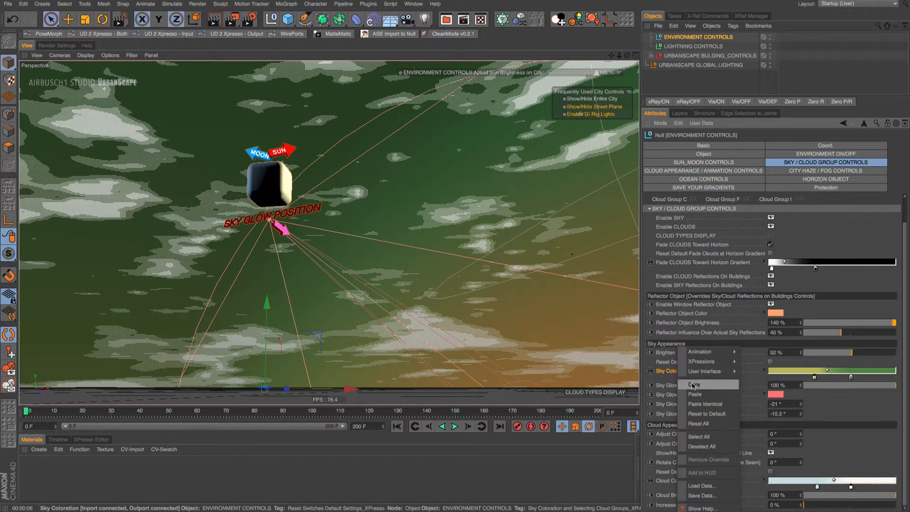
{"action": "left_click", "coordinate": [693, 386]}
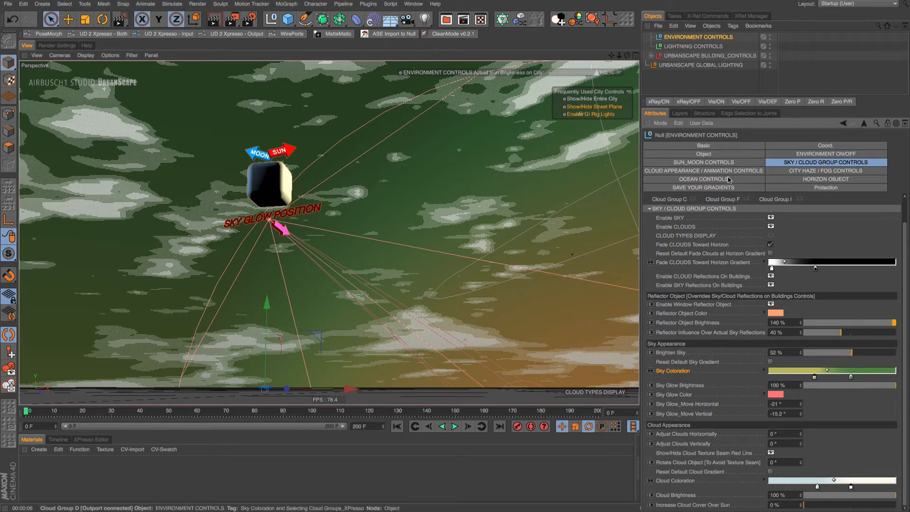
{"action": "left_click", "coordinate": [701, 189]}
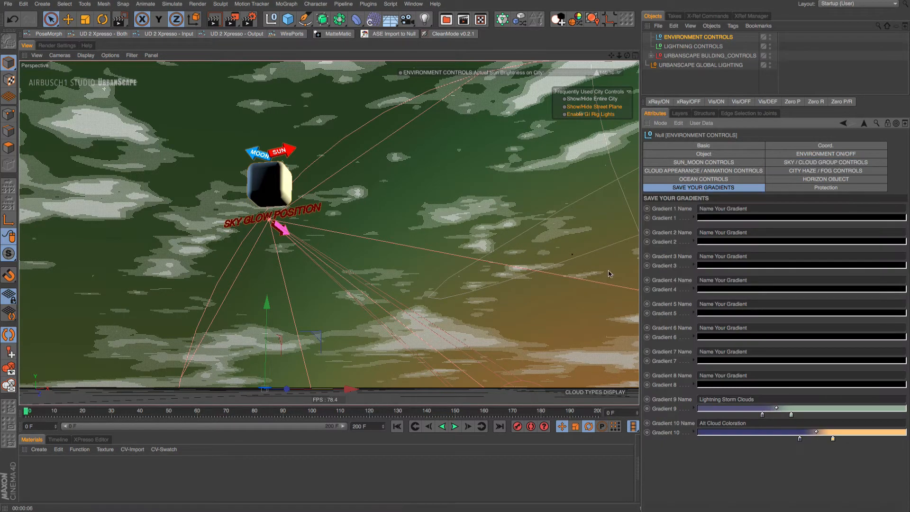
{"action": "right_click", "coordinate": [662, 221]}
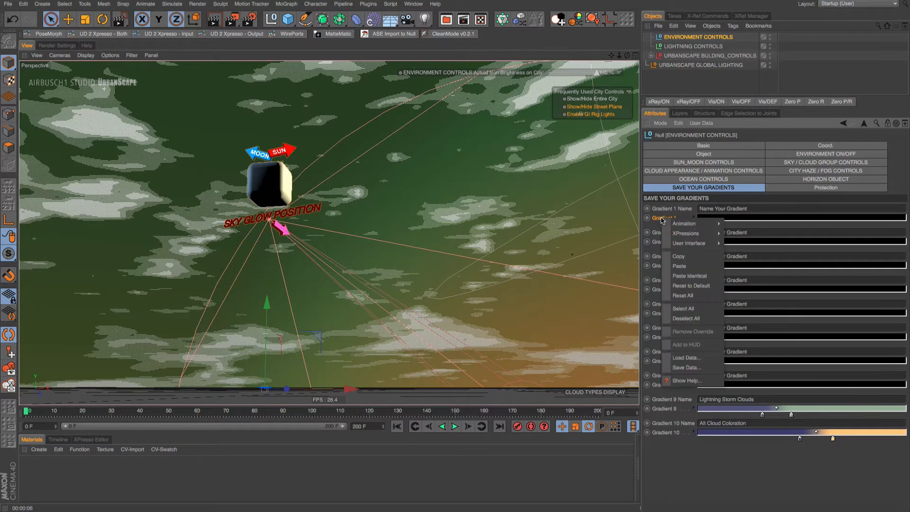
{"action": "left_click", "coordinate": [685, 266]}
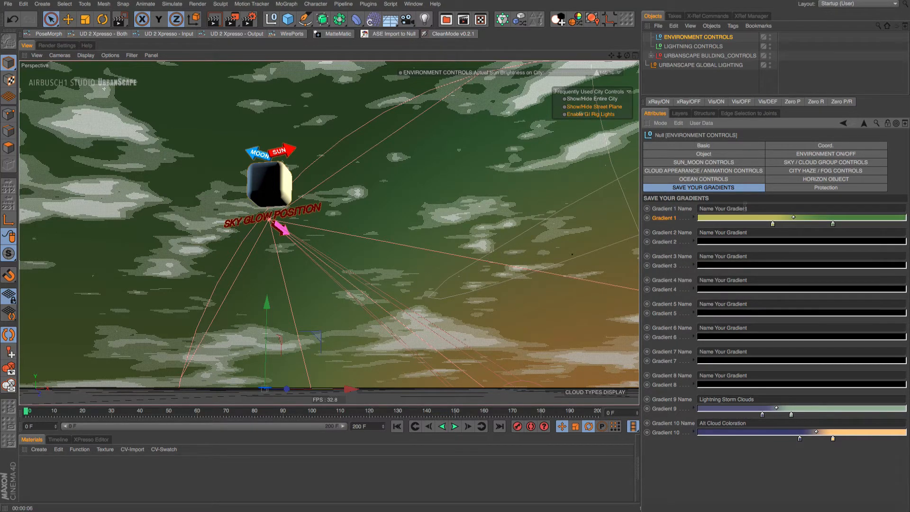
Name the saved Gradient 1 "acid sky" and check its gradient details.
{"action": "left_click_drag", "start_coordinate": [745, 207], "coordinate": [679, 207]}
{"action": "type", "text": "acid sky"}
{"action": "left_click", "coordinate": [695, 217]}
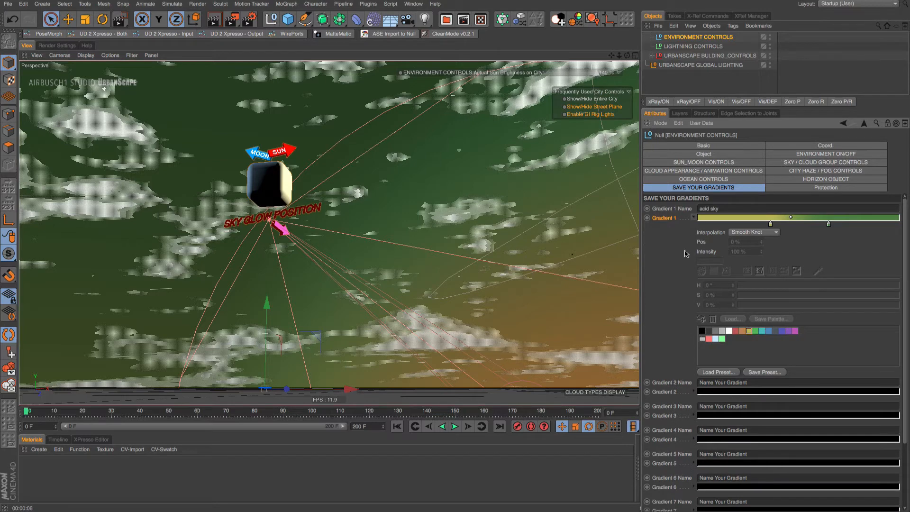
{"action": "left_click", "coordinate": [694, 219]}
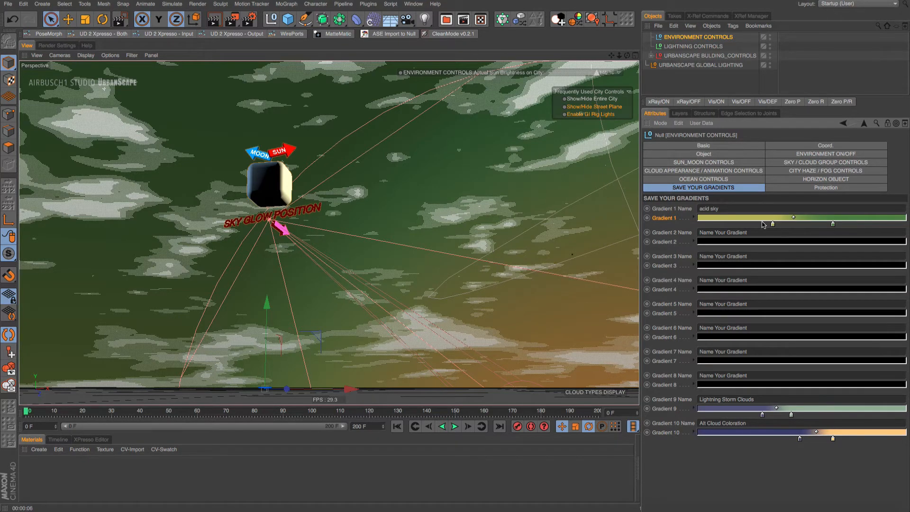
Reset the Sky Coloration gradient to its default and set Brighten Sky to 100%.
{"action": "left_click", "coordinate": [777, 163]}
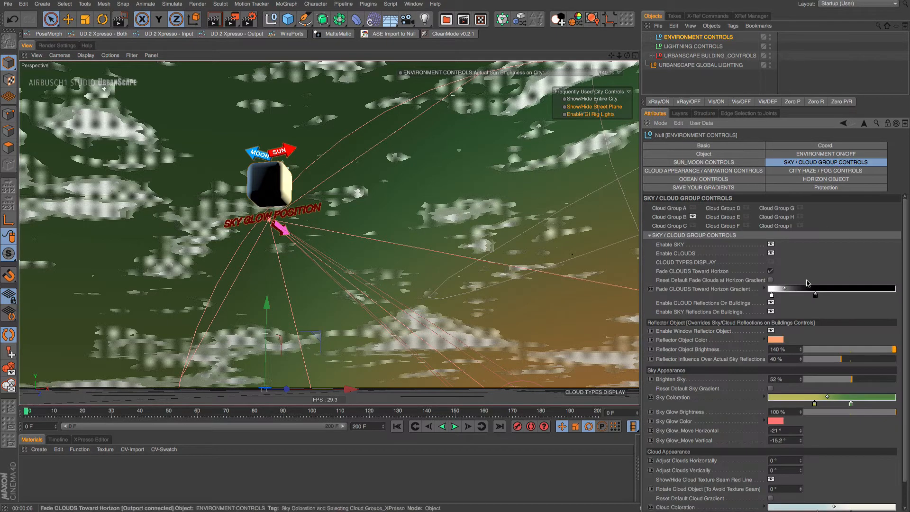
{"action": "scroll", "coordinate": [905, 351], "scroll_direction": "down", "scroll_amount": 2}
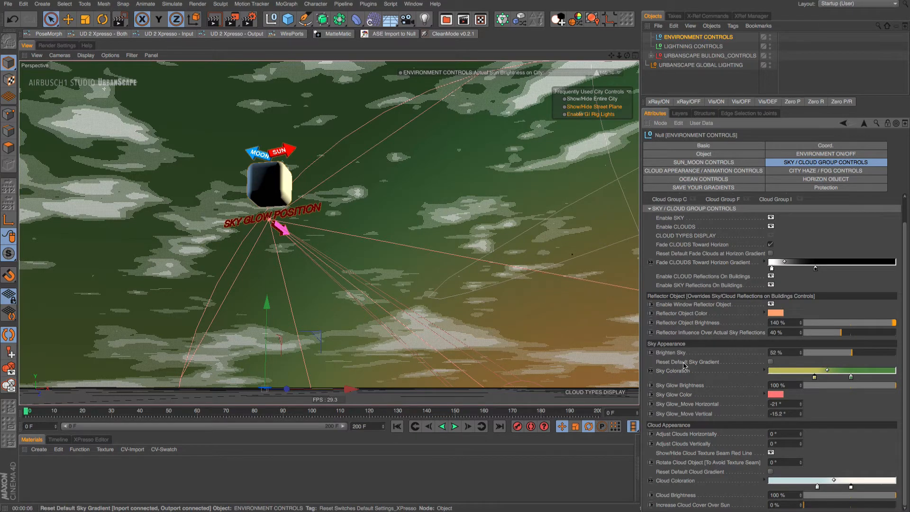
{"action": "left_click", "coordinate": [770, 362]}
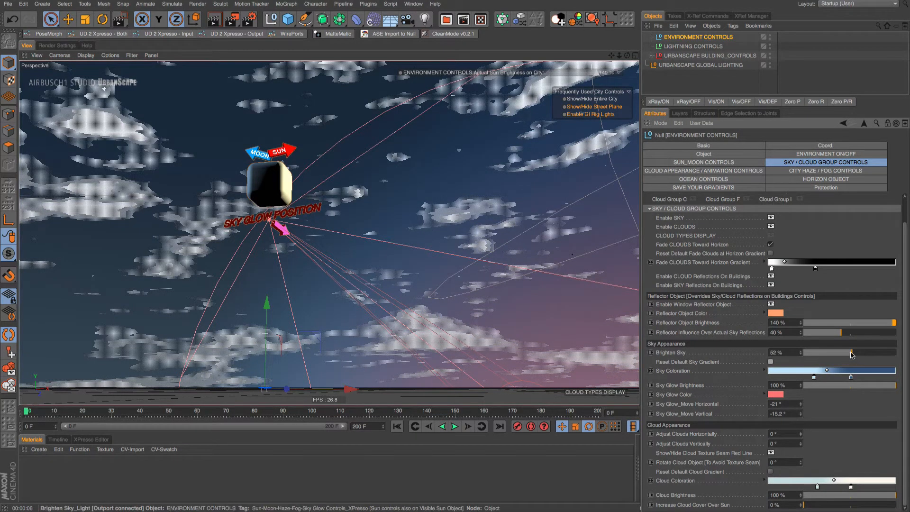
{"action": "left_click_drag", "start_coordinate": [852, 355], "coordinate": [908, 352]}
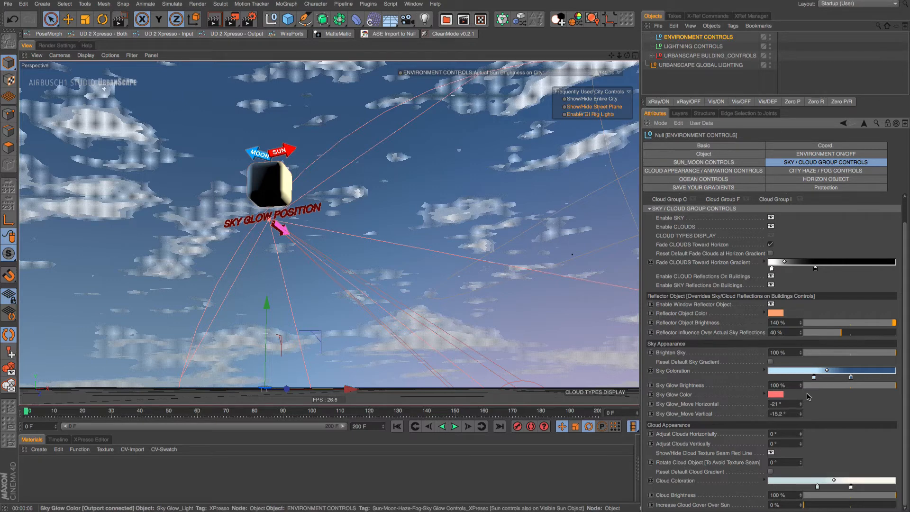
Set the sky glow to 1° horizontal, -4.2° vertical and 221% brightness, and render a large region of the view.
{"action": "mouse_move", "coordinate": [800, 404]}
{"action": "left_mouse_down"}
{"action": "mouse_move", "coordinate": [801, 395]}
{"action": "mouse_move", "coordinate": [800, 408]}
{"action": "left_mouse_up"}
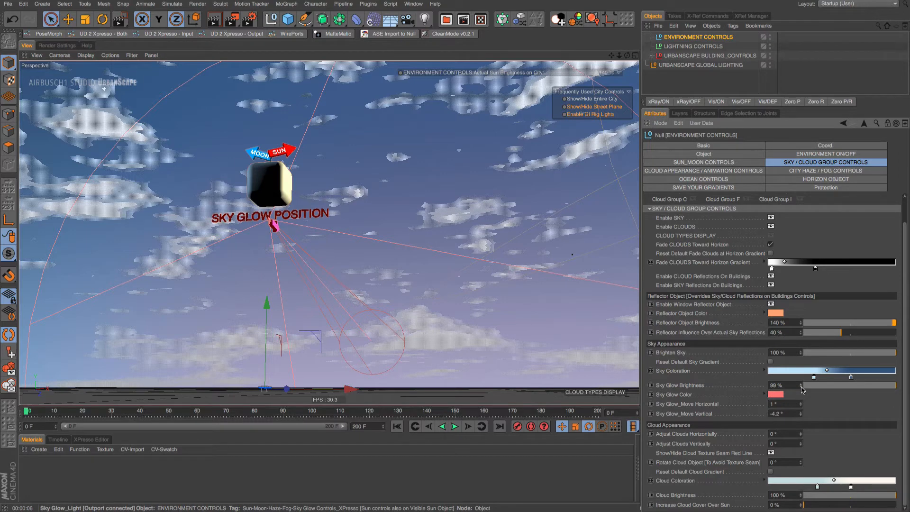
{"action": "left_click_drag", "start_coordinate": [801, 387], "coordinate": [801, 377]}
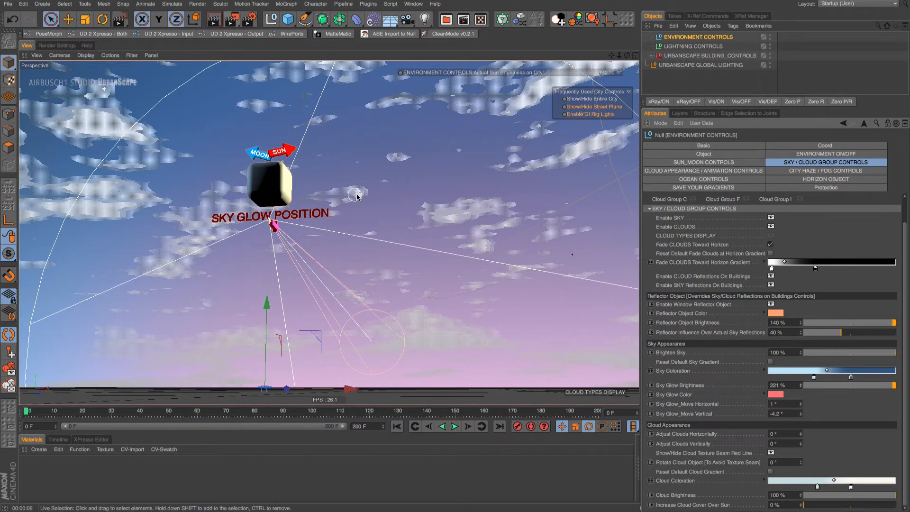
{"action": "left_click_drag", "start_coordinate": [231, 19], "coordinate": [270, 33]}
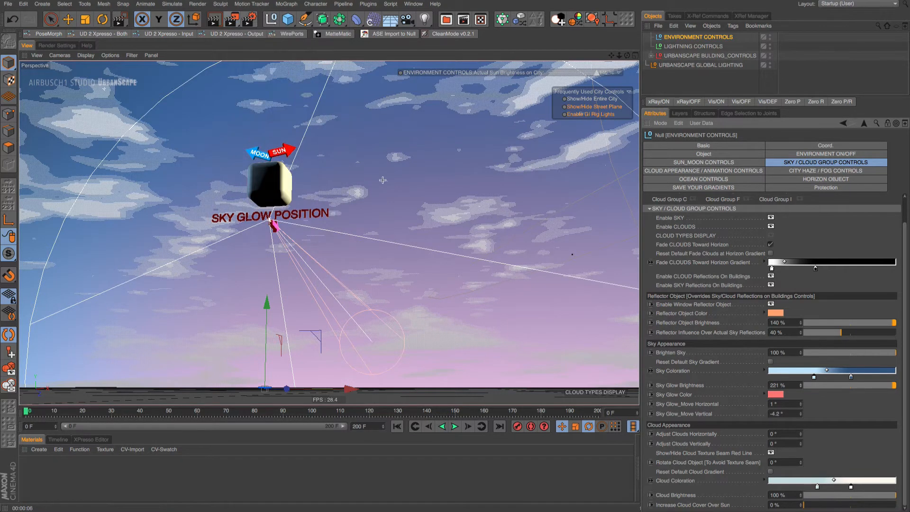
{"action": "left_click_drag", "start_coordinate": [174, 102], "coordinate": [657, 408]}
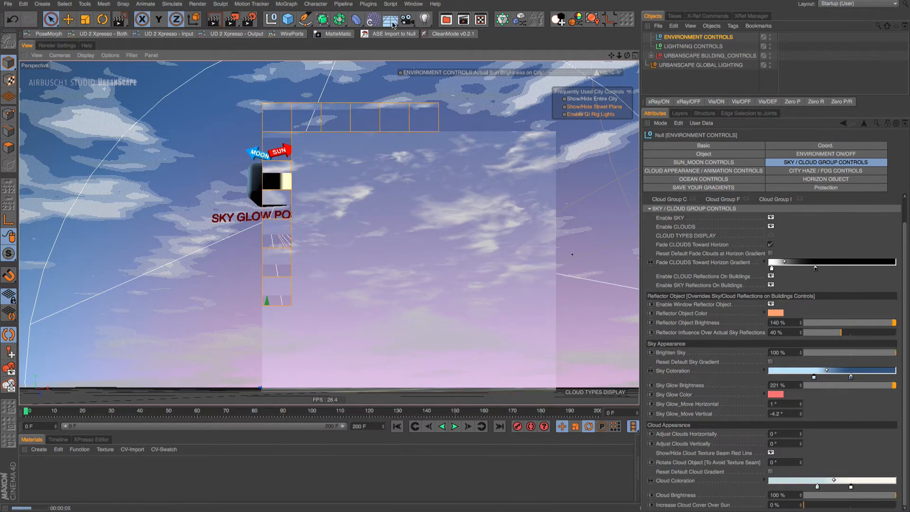
{"action": "left_click", "coordinate": [537, 401]}
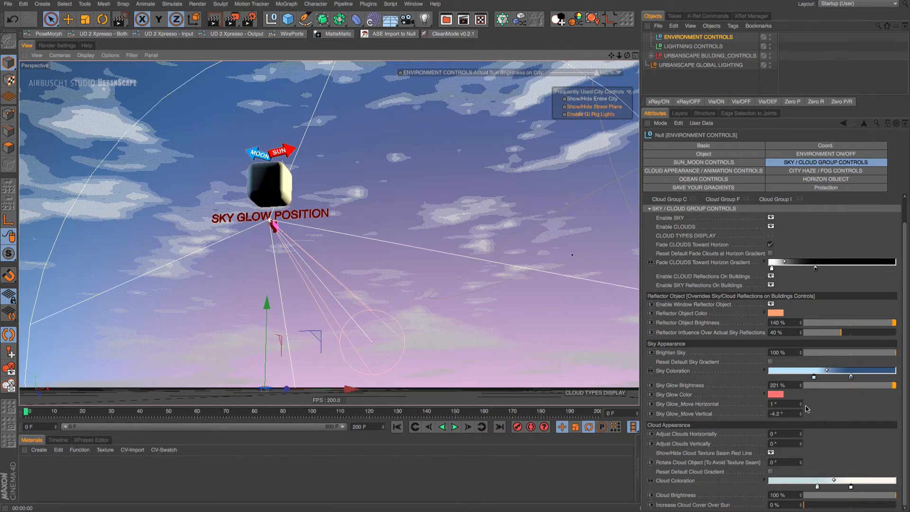
Reposition the sky glow to -5° horizontal and -2.2° vertical.
{"action": "left_click_drag", "start_coordinate": [800, 406], "coordinate": [802, 408]}
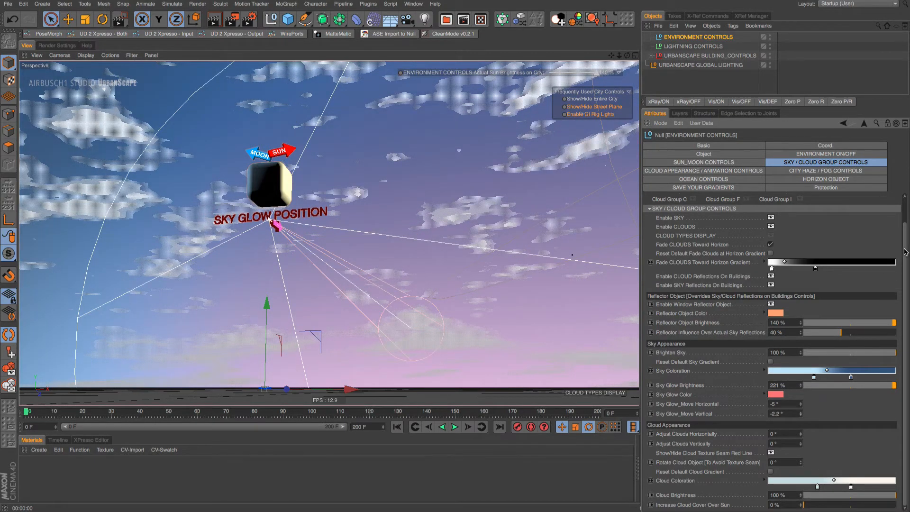
{"action": "left_click_drag", "start_coordinate": [904, 250], "coordinate": [904, 248]}
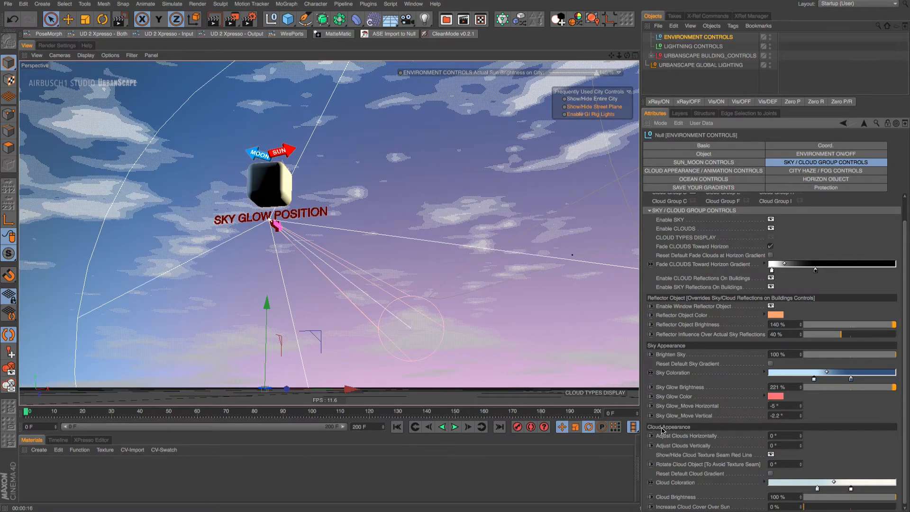
Test the horizontal cloud adjustment and leave it at 0°.
{"action": "left_click_drag", "start_coordinate": [801, 436], "coordinate": [801, 408]}
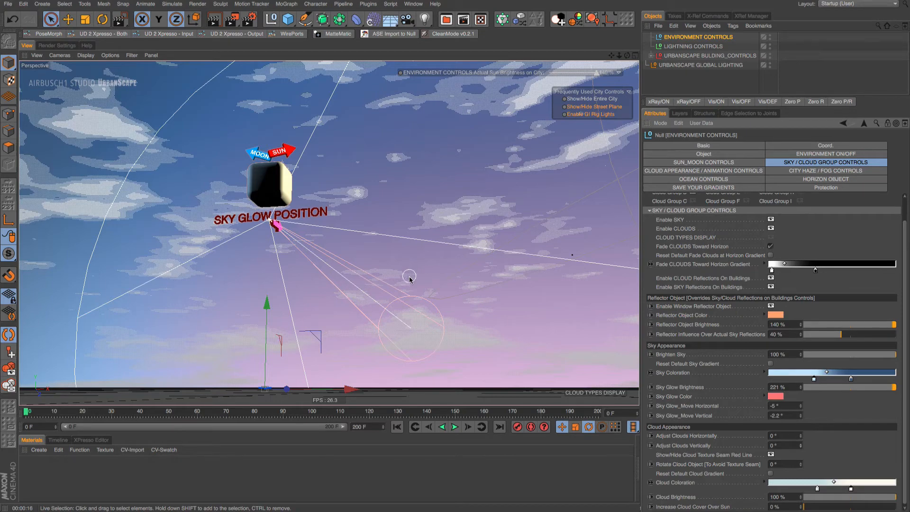
{"action": "scroll", "coordinate": [412, 280], "scroll_direction": "down", "scroll_amount": 1}
{"action": "scroll", "coordinate": [411, 279], "scroll_direction": "down", "scroll_amount": 5}
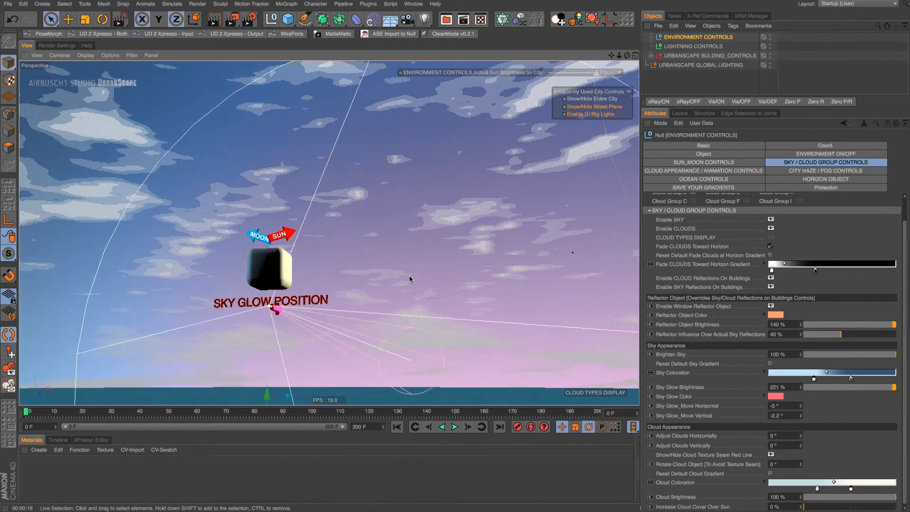
{"action": "middle_click_drag", "start_coordinate": [410, 278], "coordinate": [410, 132], "text": "alt"}
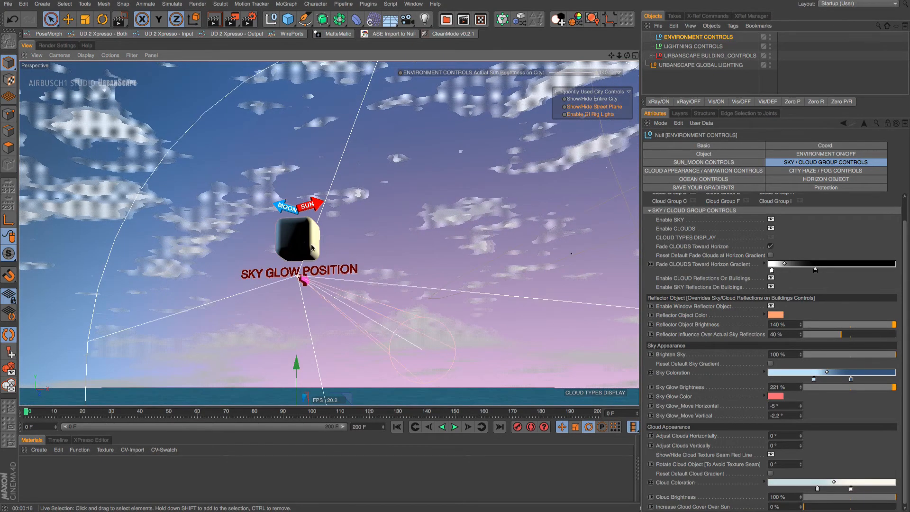
{"action": "middle_click_drag", "start_coordinate": [298, 244], "coordinate": [302, 247], "text": "alt"}
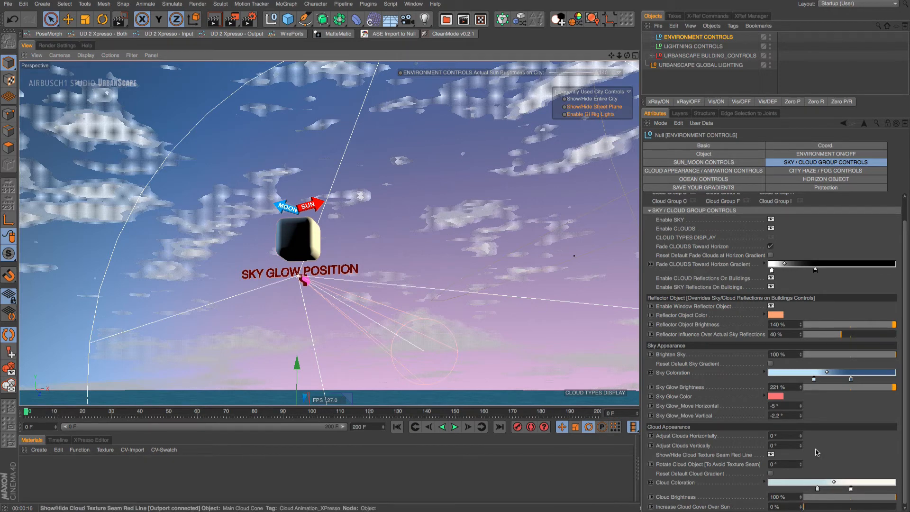
Rotate the cloud object to 55° and on to 114° to bring the red texture seam line into view.
{"action": "left_click_drag", "start_coordinate": [906, 399], "coordinate": [906, 439]}
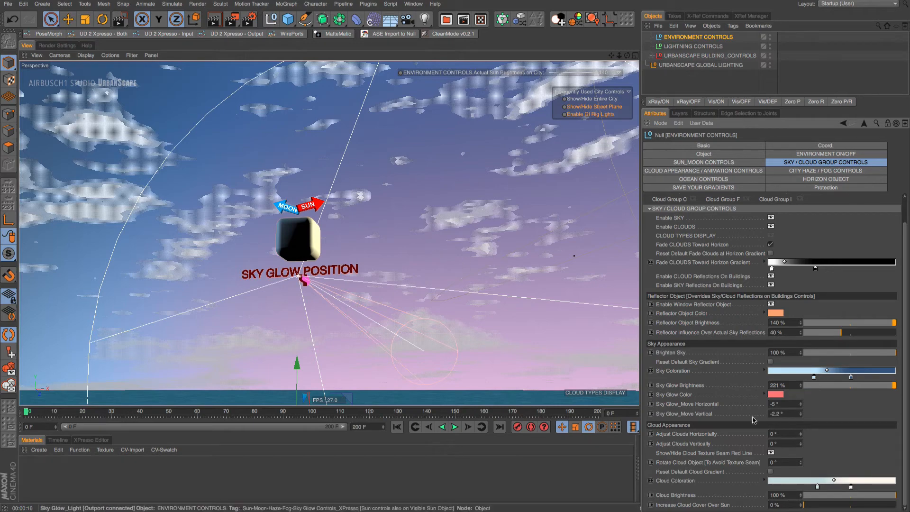
{"action": "mouse_move", "coordinate": [800, 462]}
{"action": "left_mouse_down"}
{"action": "mouse_move", "coordinate": [823, 443]}
{"action": "mouse_move", "coordinate": [790, 468]}
{"action": "left_mouse_up"}
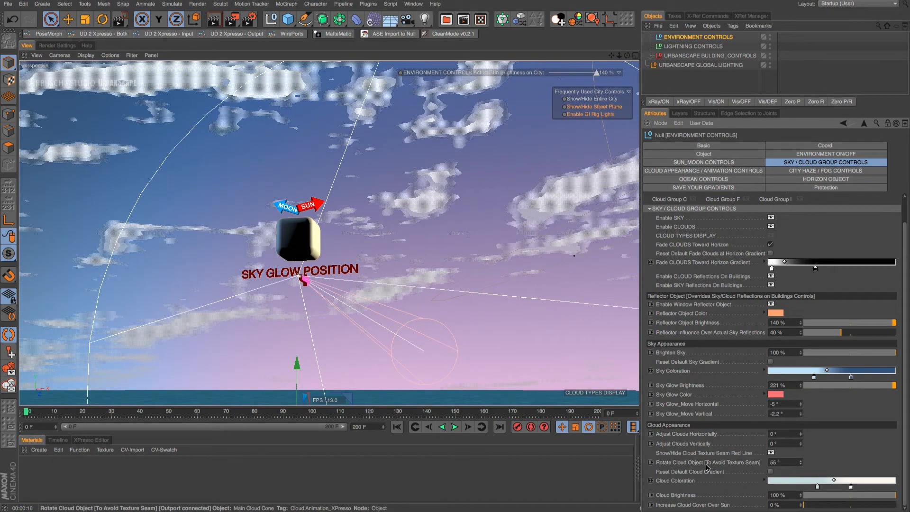
{"action": "left_click_drag", "start_coordinate": [801, 467], "coordinate": [817, 447]}
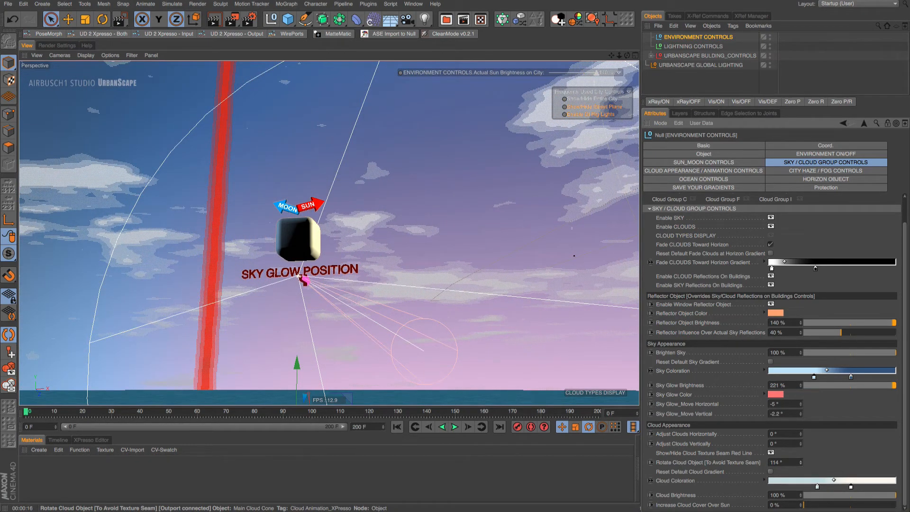
Hide the red cloud texture seam line and render the region of sky around the seam.
{"action": "left_click", "coordinate": [770, 453]}
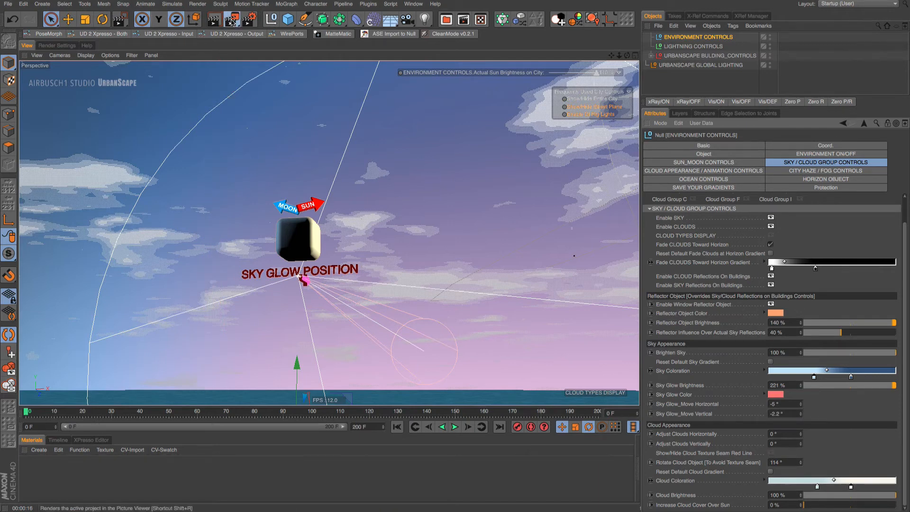
{"action": "left_click_drag", "start_coordinate": [232, 22], "coordinate": [154, 205]}
{"action": "left_click_drag", "start_coordinate": [146, 108], "coordinate": [275, 401]}
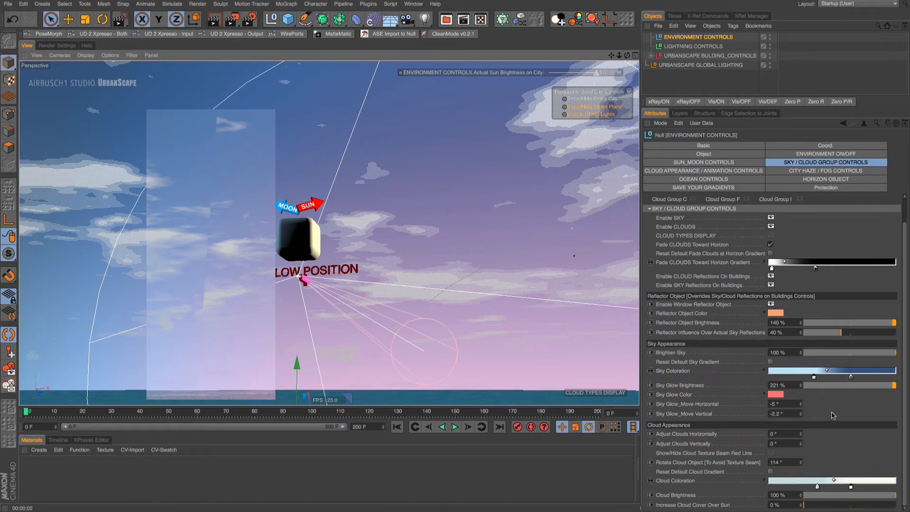
Show the red cloud texture seam line again and render a tall region over it.
{"action": "left_click", "coordinate": [770, 453]}
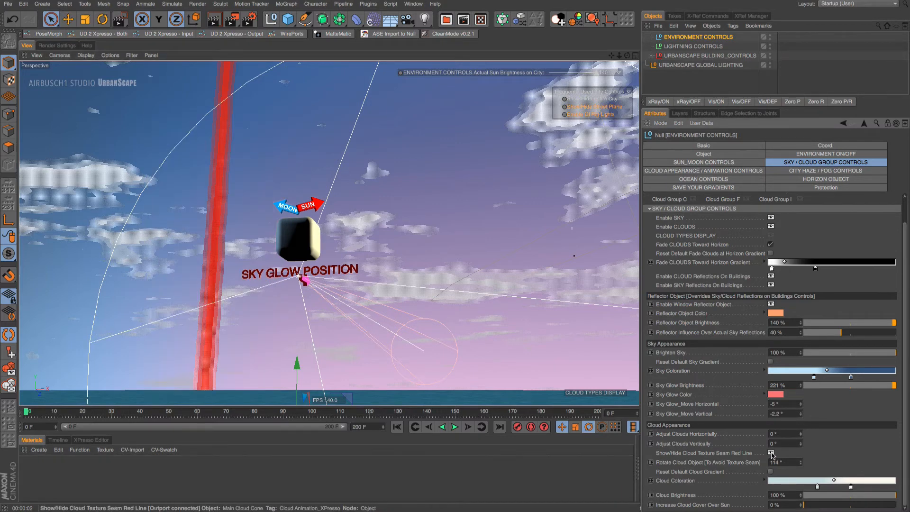
{"action": "left_click", "coordinate": [231, 19]}
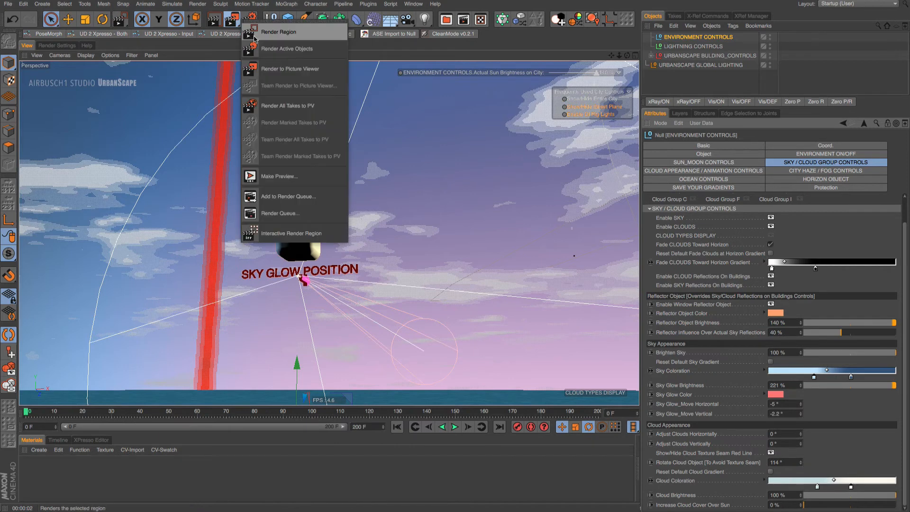
{"action": "left_click", "coordinate": [254, 36]}
{"action": "left_click_drag", "start_coordinate": [162, 74], "coordinate": [258, 398]}
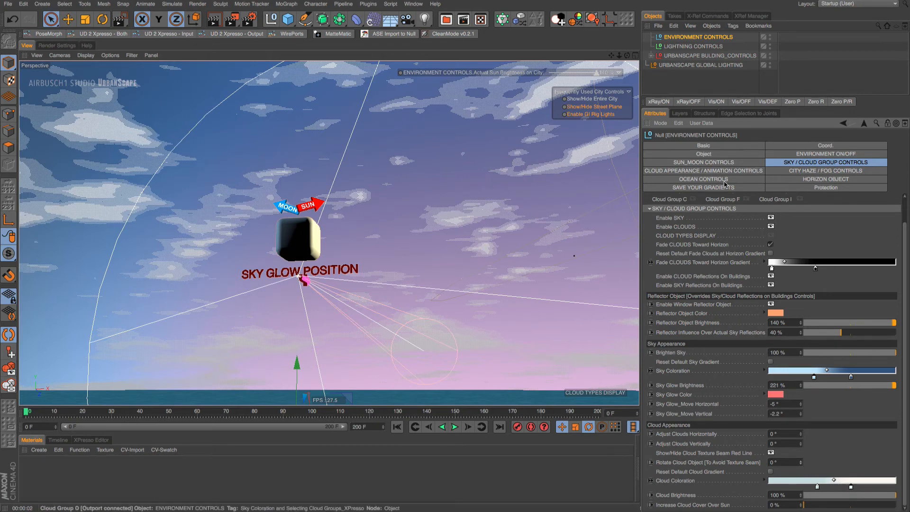
Copy the saved Alt Cloud Coloration gradient from Gradient 10 and paste it onto the Cloud Coloration gradient.
{"action": "left_click", "coordinate": [720, 188]}
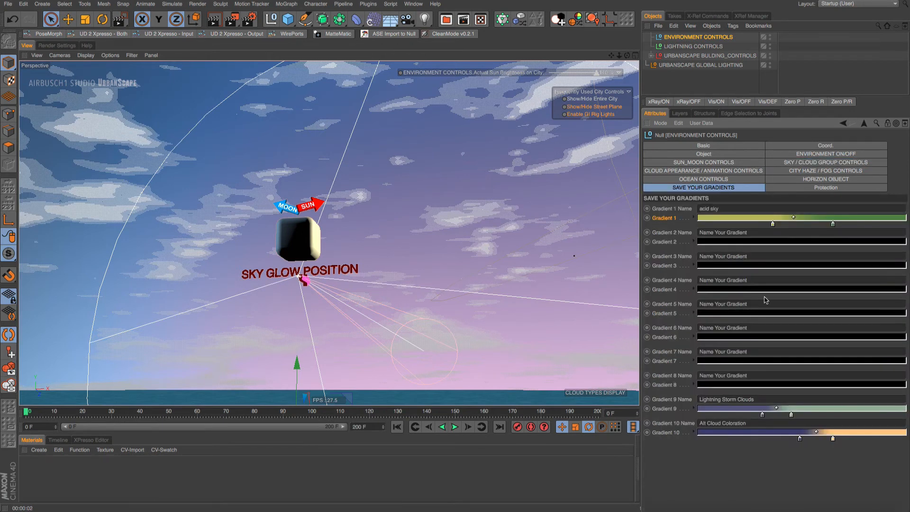
{"action": "right_click", "coordinate": [669, 434]}
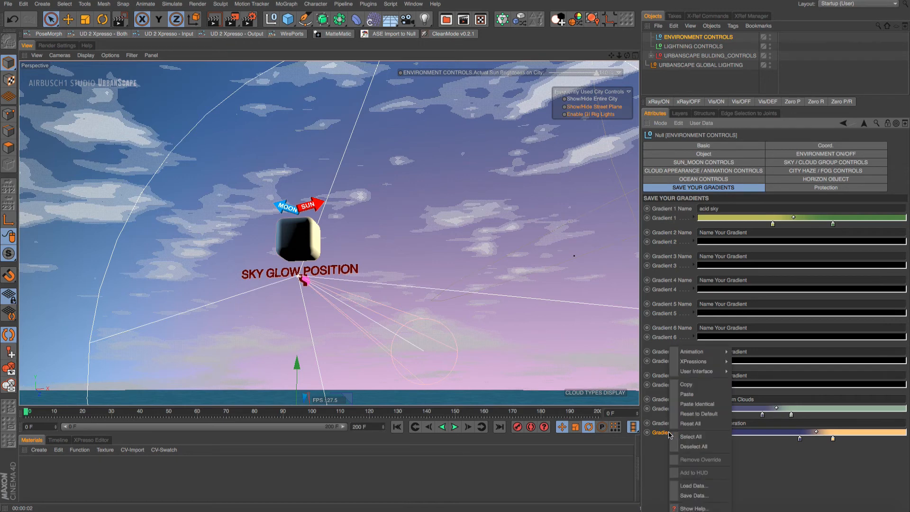
{"action": "left_click", "coordinate": [687, 384]}
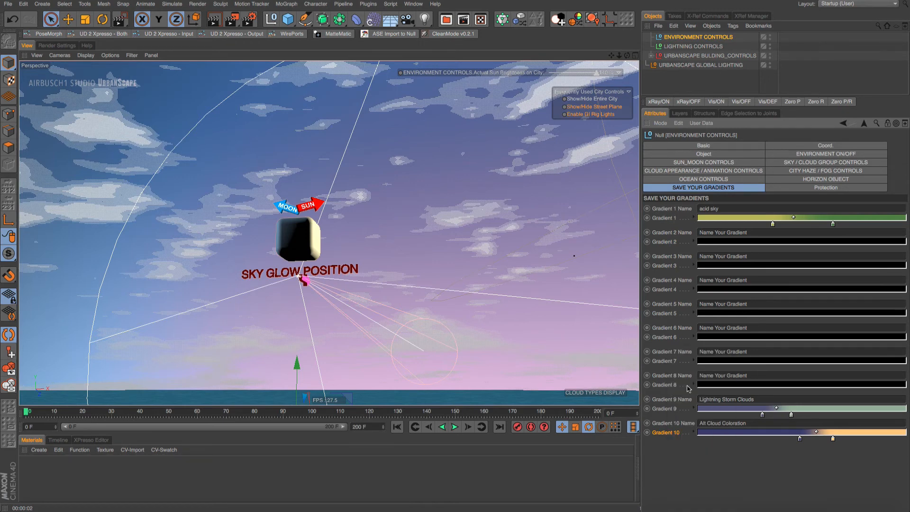
{"action": "left_click", "coordinate": [777, 162]}
{"action": "scroll", "coordinate": [904, 388], "scroll_direction": "down", "scroll_amount": 1}
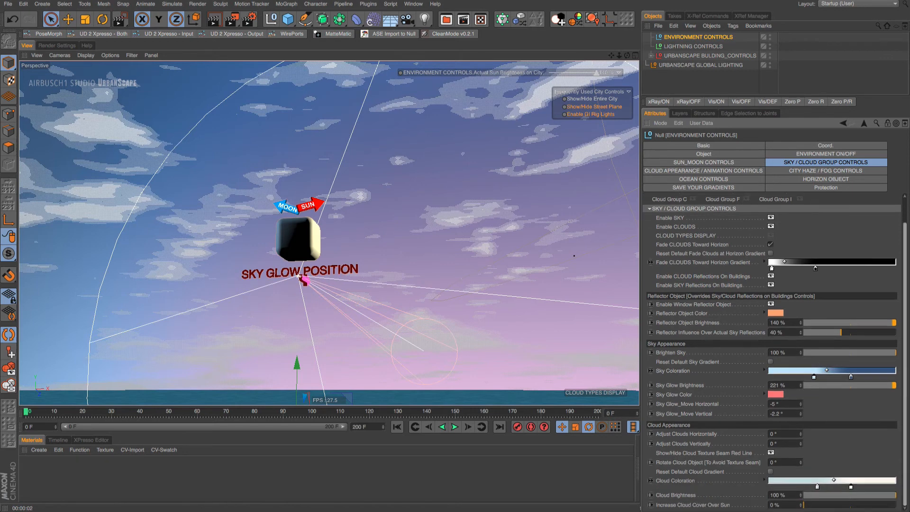
{"action": "right_click", "coordinate": [676, 482]}
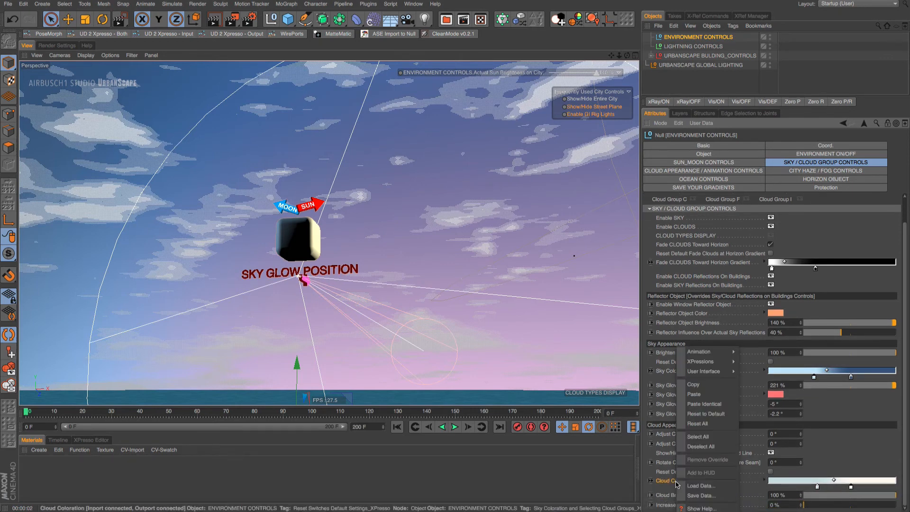
{"action": "left_click", "coordinate": [693, 394]}
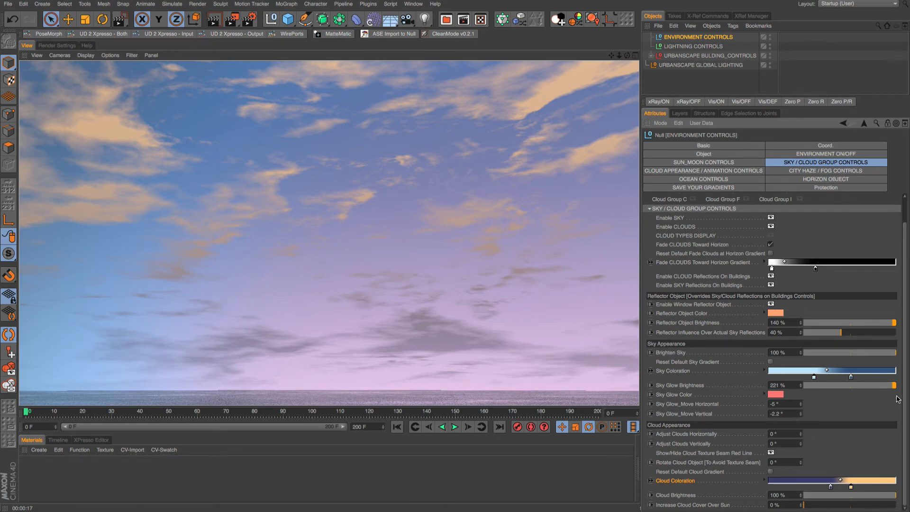
Try resetting the cloud gradient to its default and undo the reset.
{"action": "left_click", "coordinate": [770, 472]}
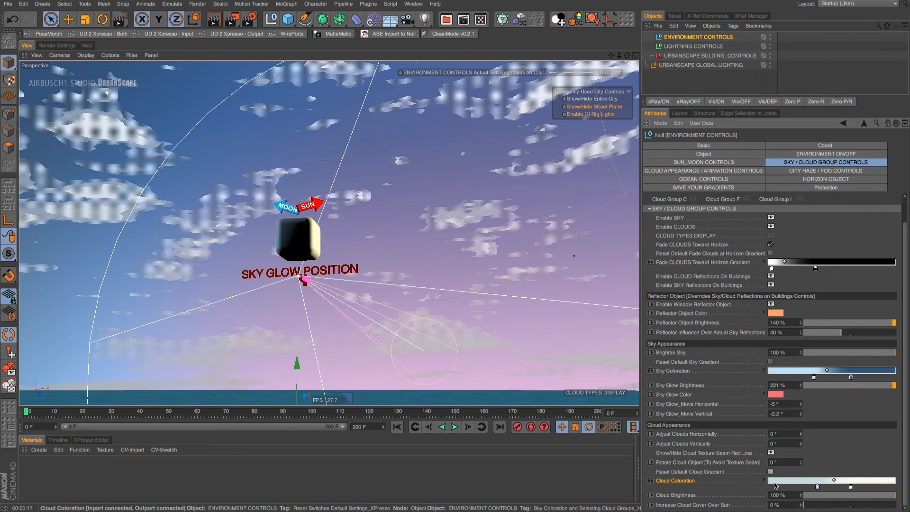
{"action": "key", "text": "ctrl+z"}
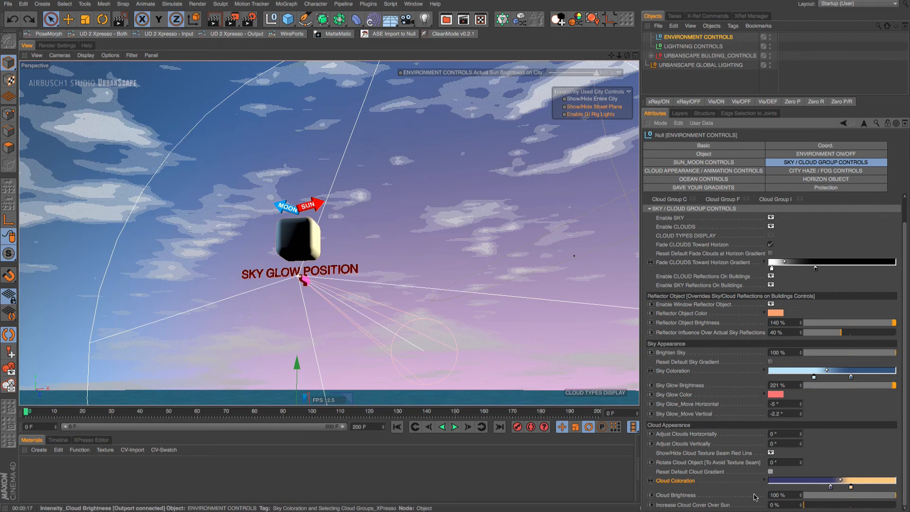
Lower the cloud brightness to 56% and render the view to test darker clouds.
{"action": "left_click_drag", "start_coordinate": [882, 498], "coordinate": [857, 501]}
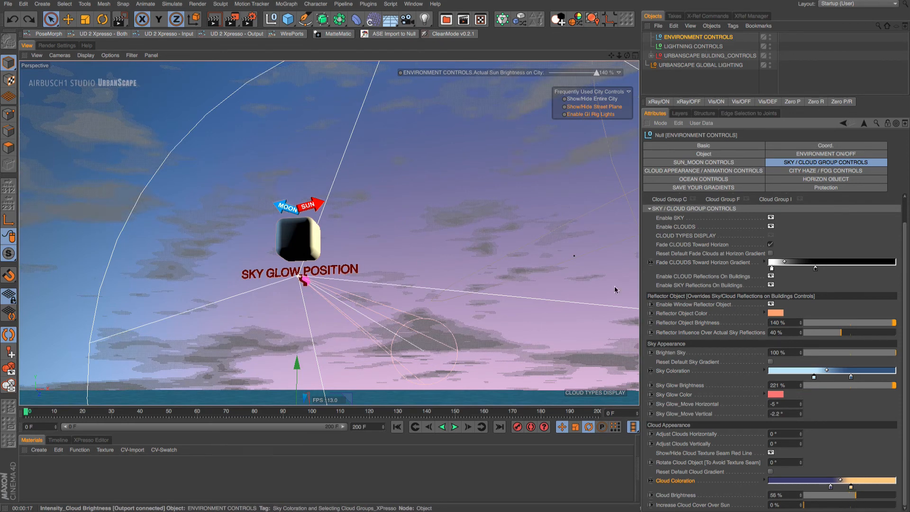
{"action": "key", "text": "ctrl+r"}
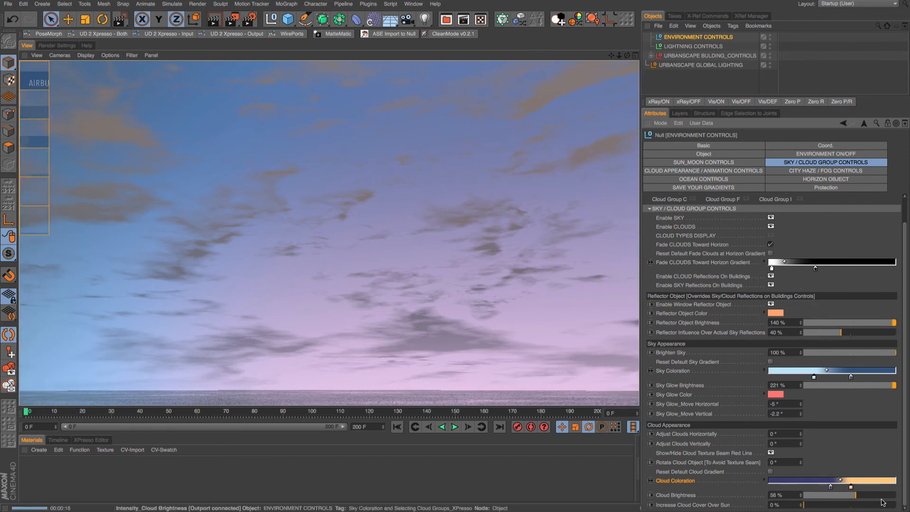
Increase the cloud cover over the sun to 100% and start a region render over the upper-left part of the sky.
{"action": "left_click_drag", "start_coordinate": [899, 507], "coordinate": [908, 503]}
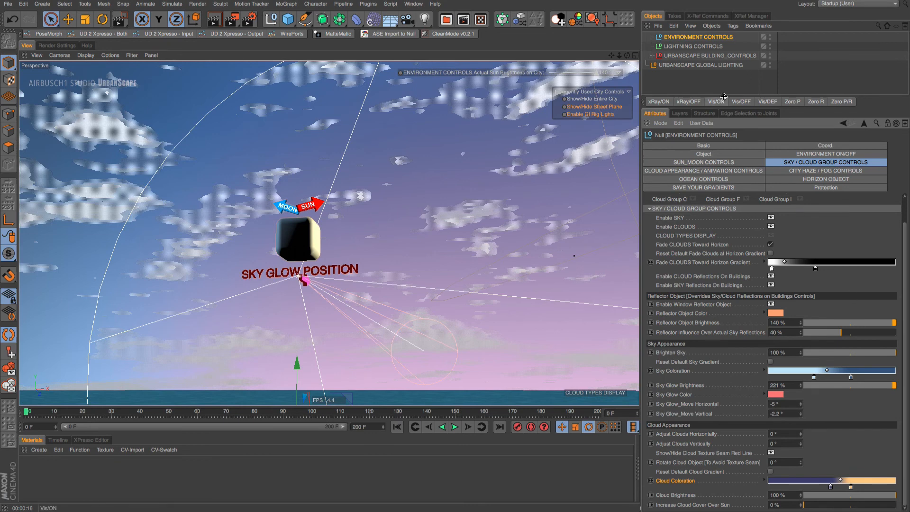
{"action": "left_click_drag", "start_coordinate": [723, 96], "coordinate": [719, 49]}
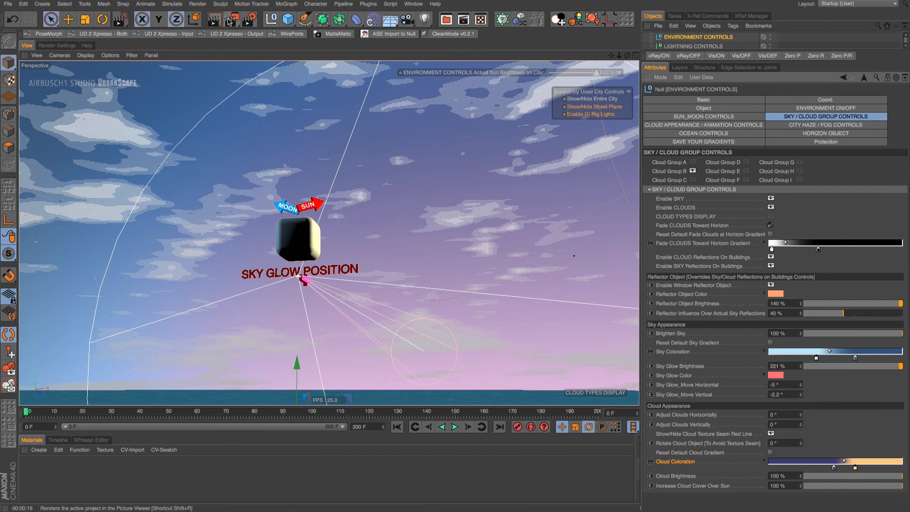
{"action": "left_click_drag", "start_coordinate": [231, 22], "coordinate": [271, 34]}
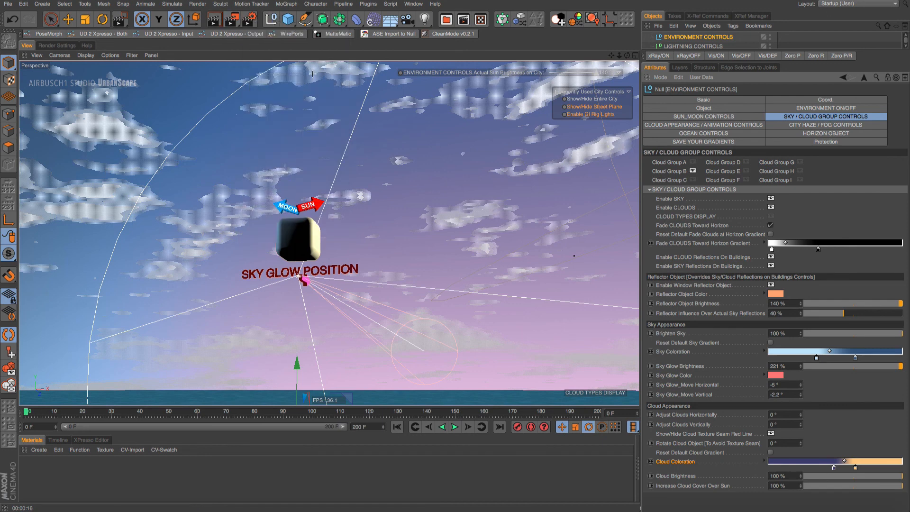
{"action": "left_click_drag", "start_coordinate": [312, 62], "coordinate": [18, 287]}
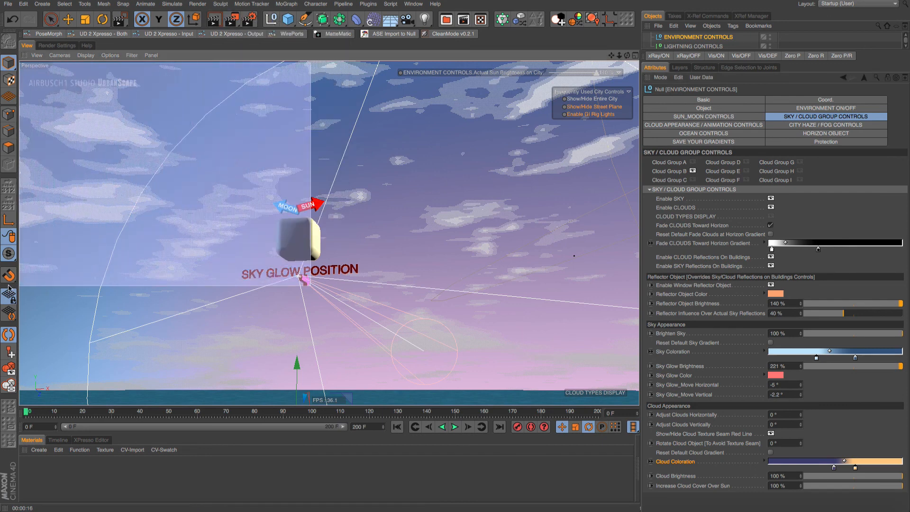